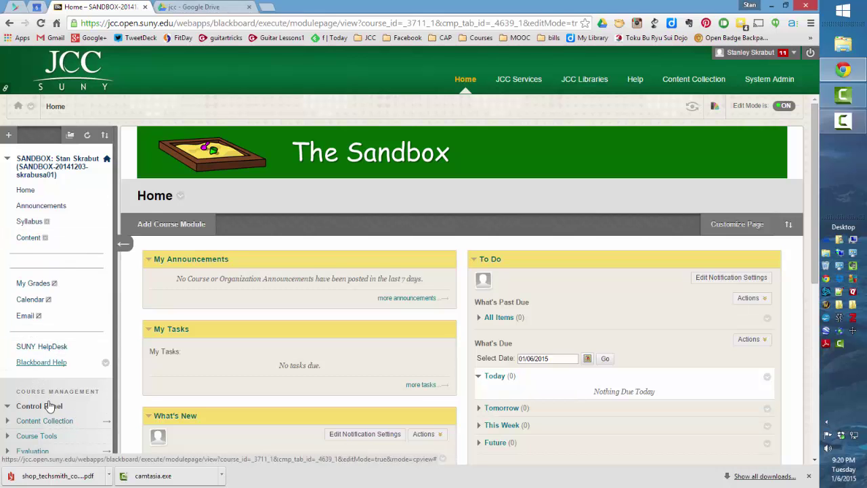
# Open the course's Full Grade Center and go to its offline grade download options
pyautogui.scroll(-2, 54, 397)
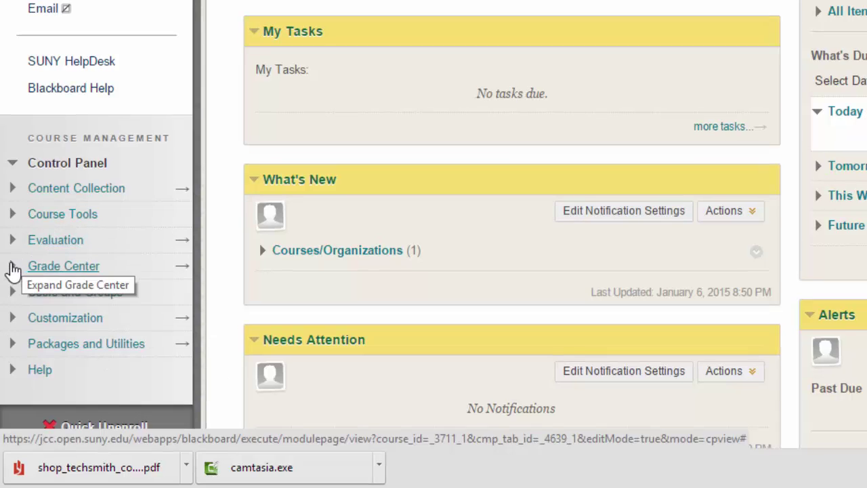
pyautogui.click(13, 269)
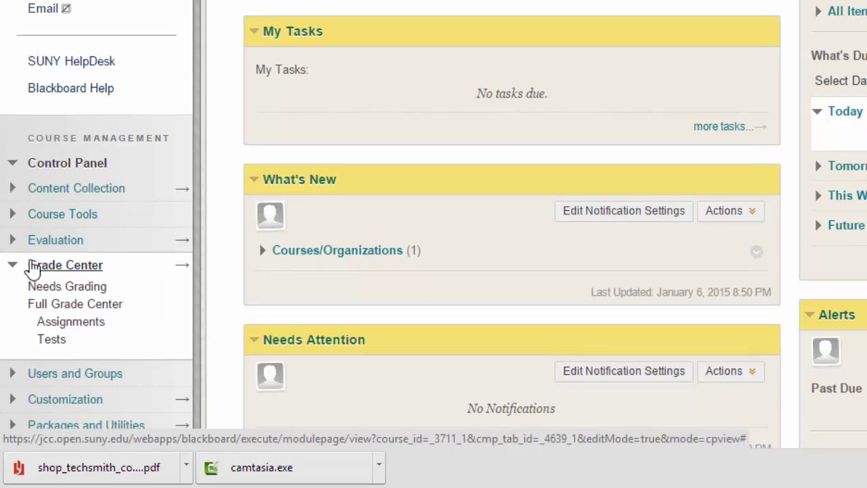
pyautogui.click(68, 306)
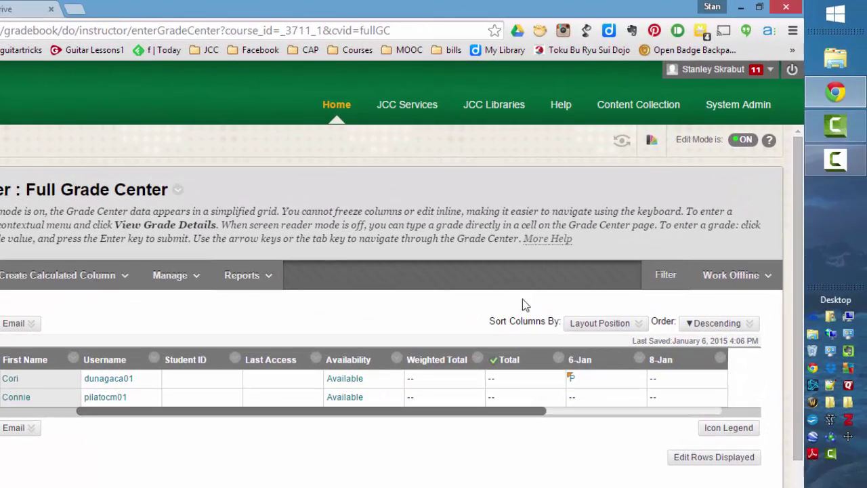
pyautogui.click(719, 284)
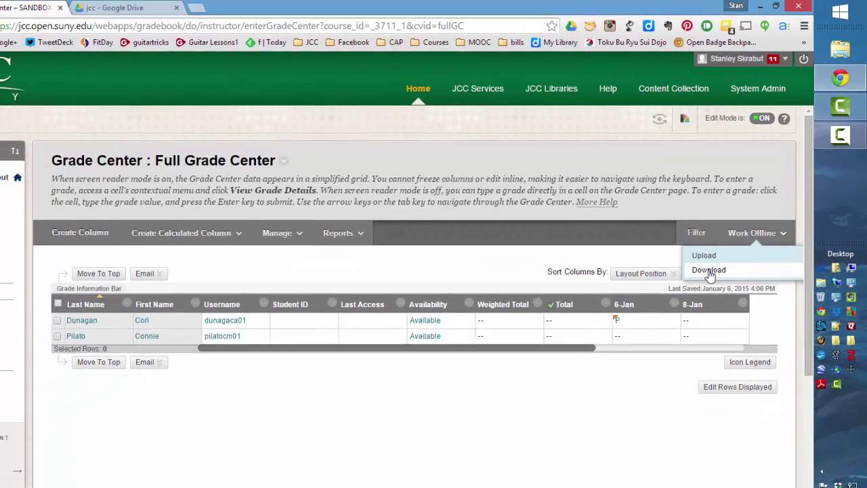
pyautogui.click(709, 270)
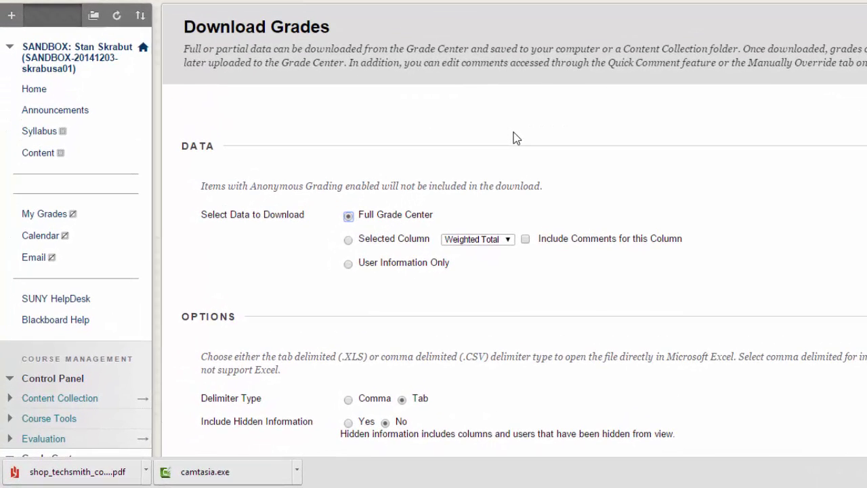
# Download User Information Only from the Grade Center as a comma-delimited file saved to My Computer
pyautogui.click(348, 400)
pyautogui.scroll(-1, 513, 300)
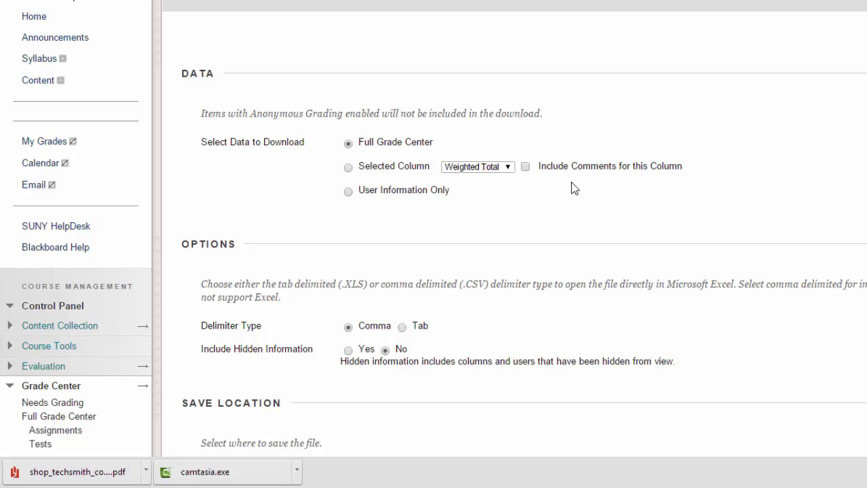
pyautogui.click(348, 191)
pyautogui.scroll(-2, 478, 325)
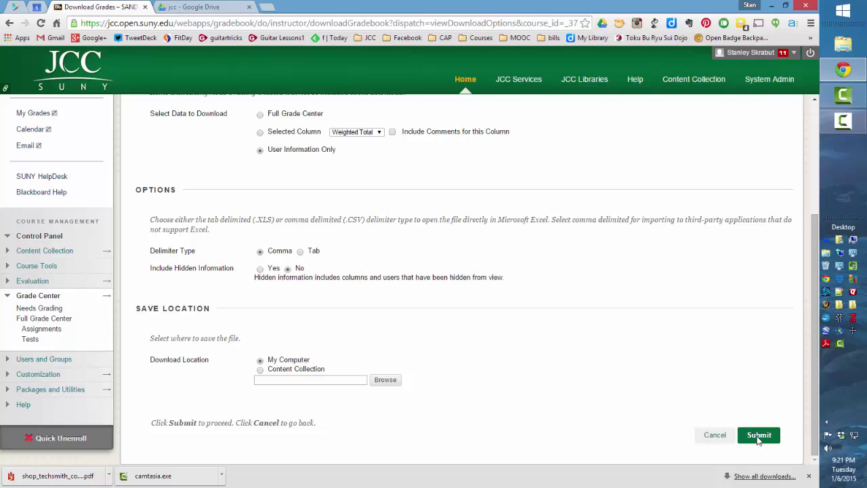
pyautogui.click(759, 435)
pyautogui.click(160, 196)
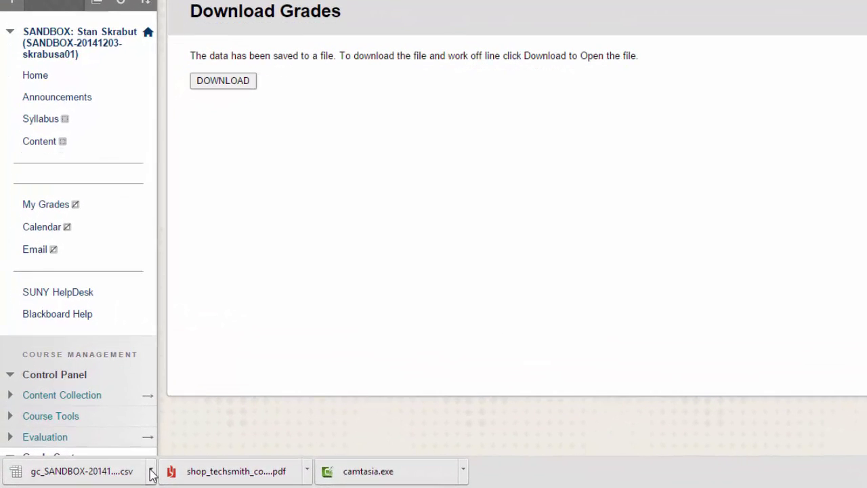
# Show the downloaded gc_SANDBOX CSV in its folder, then shrink and move the Downloads window to uncover part of the browser
pyautogui.click(151, 472)
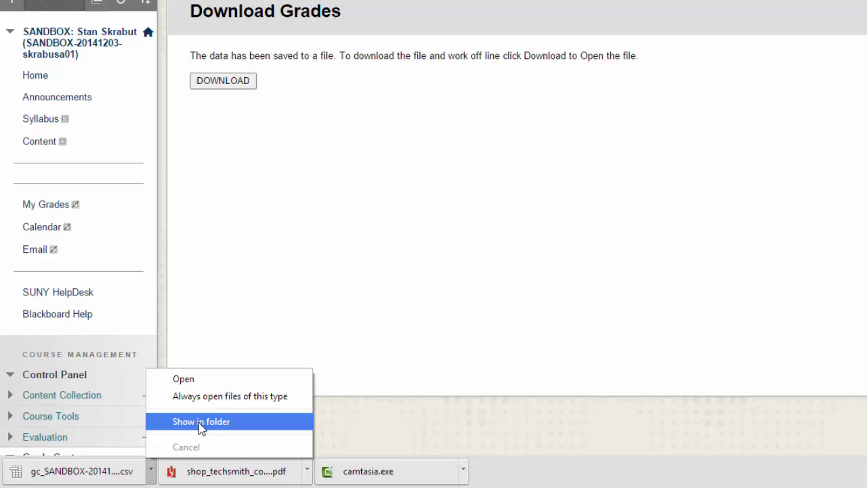
pyautogui.click(202, 423)
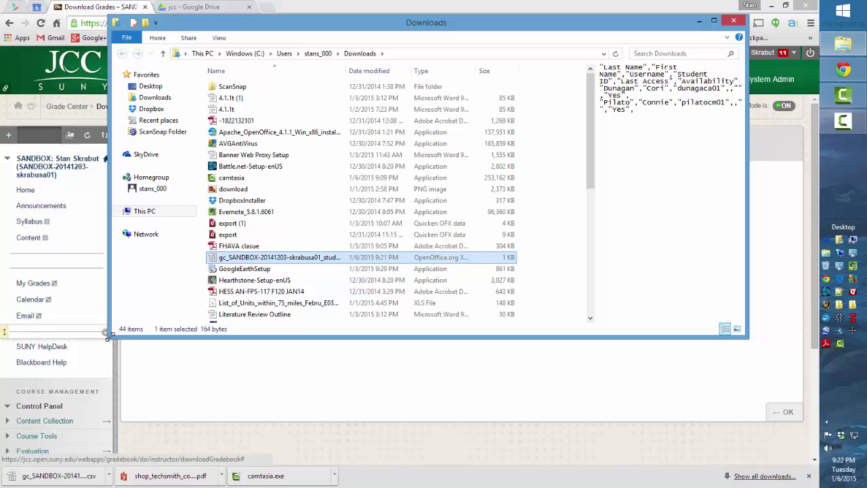
pyautogui.moveTo(111, 336); pyautogui.dragTo(351, 326)
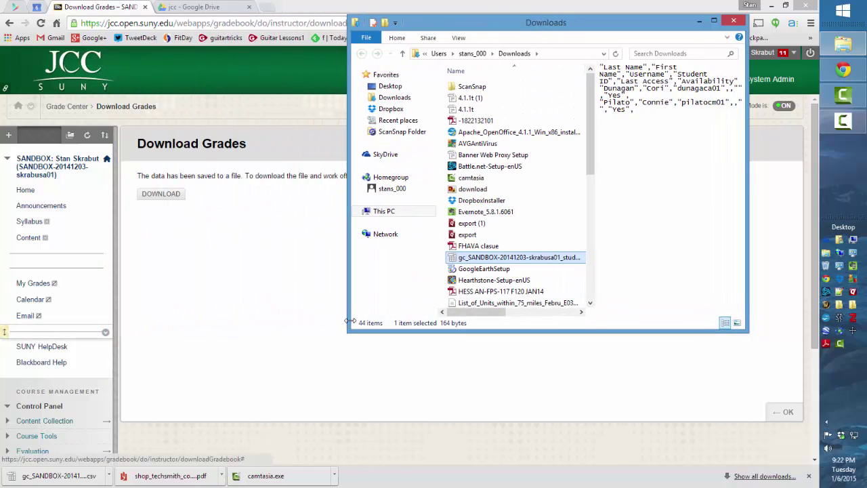
pyautogui.moveTo(466, 27); pyautogui.dragTo(524, 116)
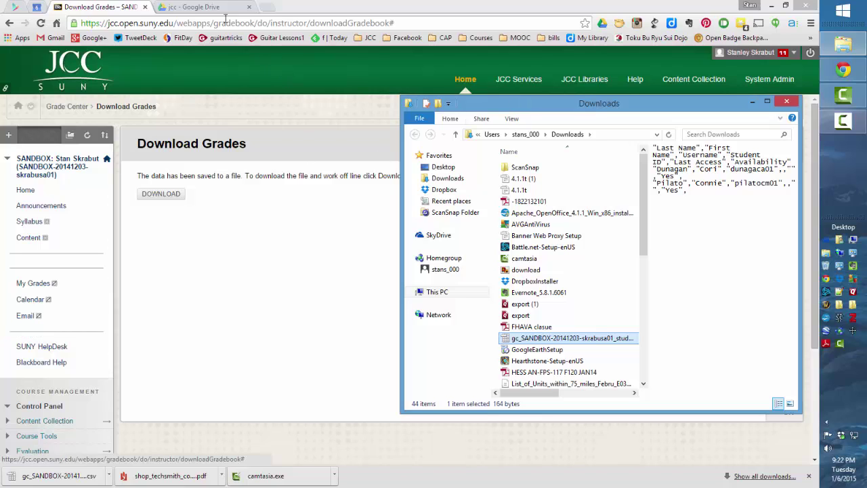
# Switch to Google Drive and upload the gc_SANDBOX CSV from the Downloads folder into the jcc folder
pyautogui.click(195, 7)
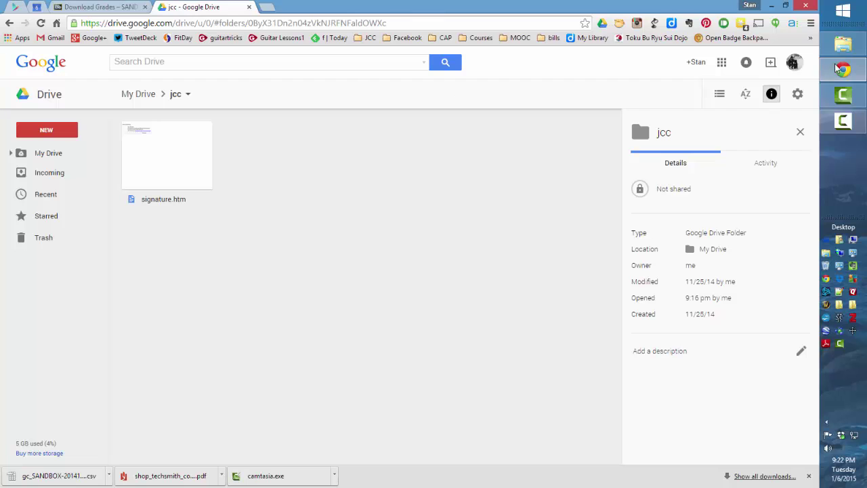
pyautogui.click(844, 44)
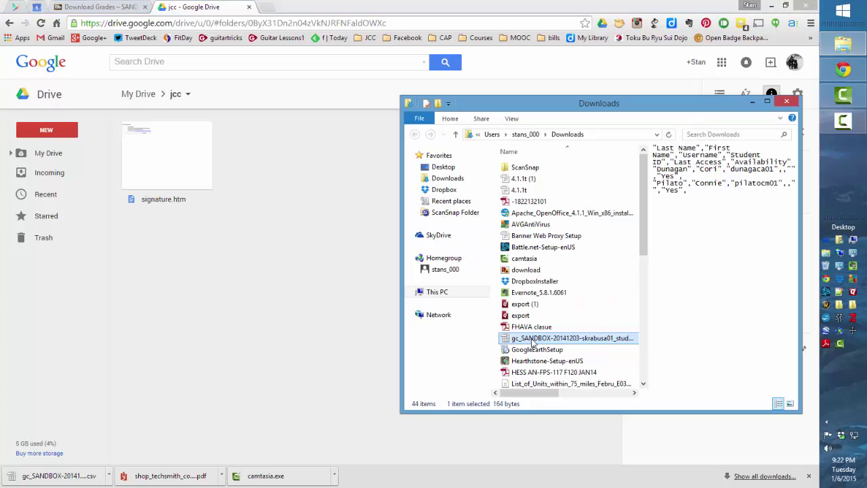
pyautogui.moveTo(533, 342); pyautogui.dragTo(302, 216)
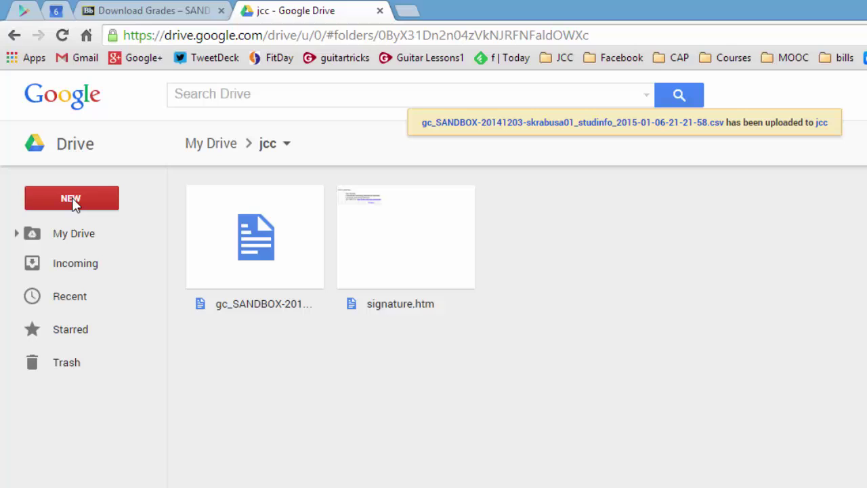
# Create a new Google Sheets spreadsheet and choose the gc_SANDBOX CSV in the jcc folder as the file to import
pyautogui.click(72, 199)
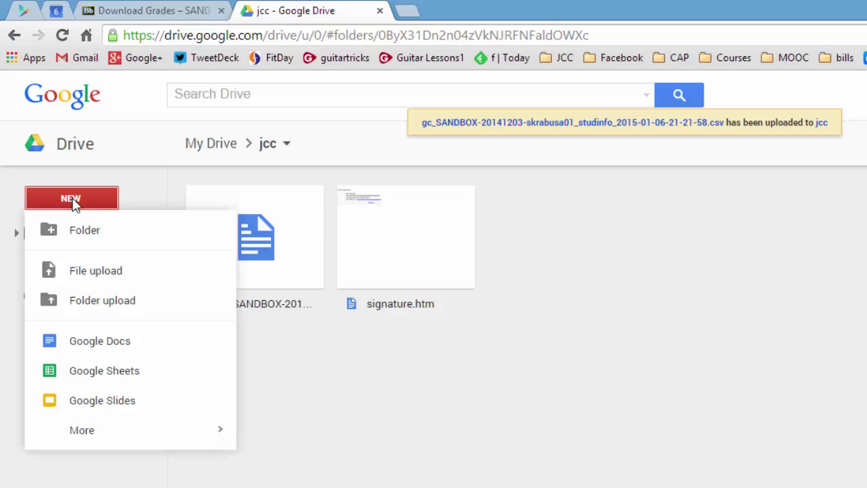
pyautogui.click(95, 375)
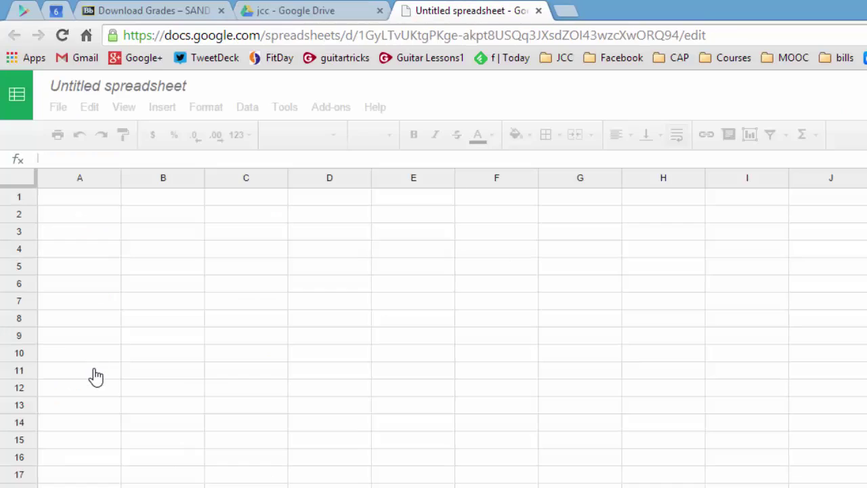
pyautogui.click(59, 111)
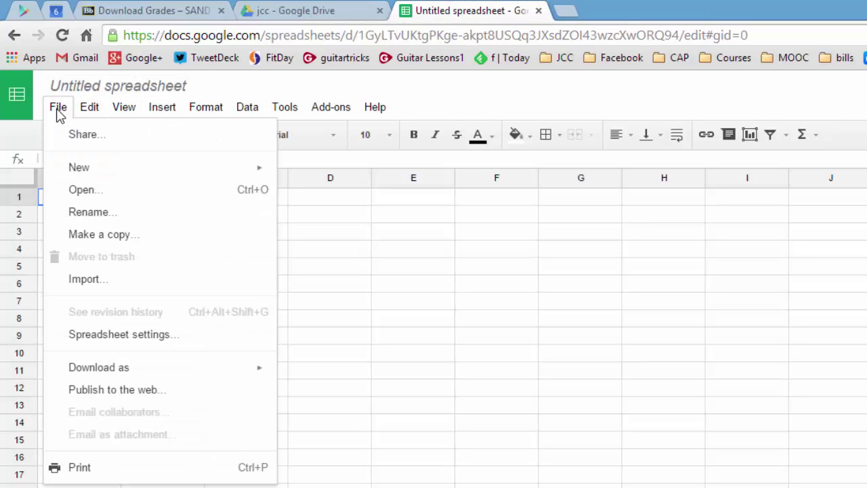
pyautogui.click(88, 283)
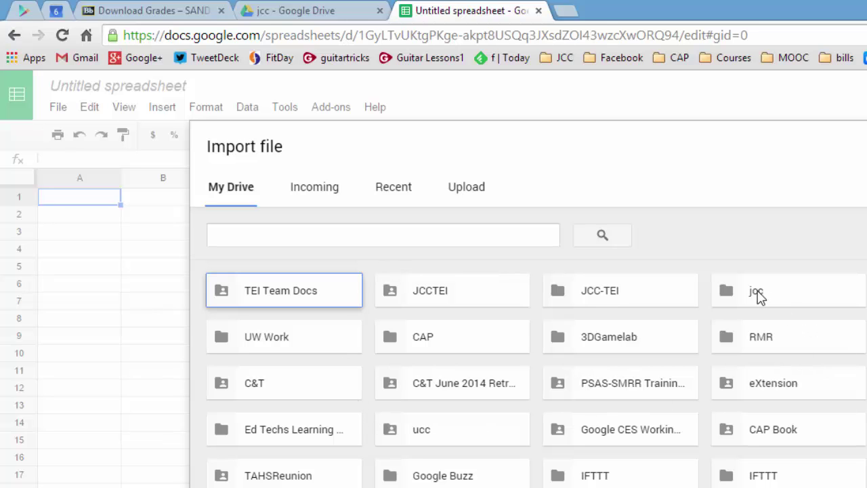
pyautogui.click(759, 295)
pyautogui.doubleClick(759, 296)
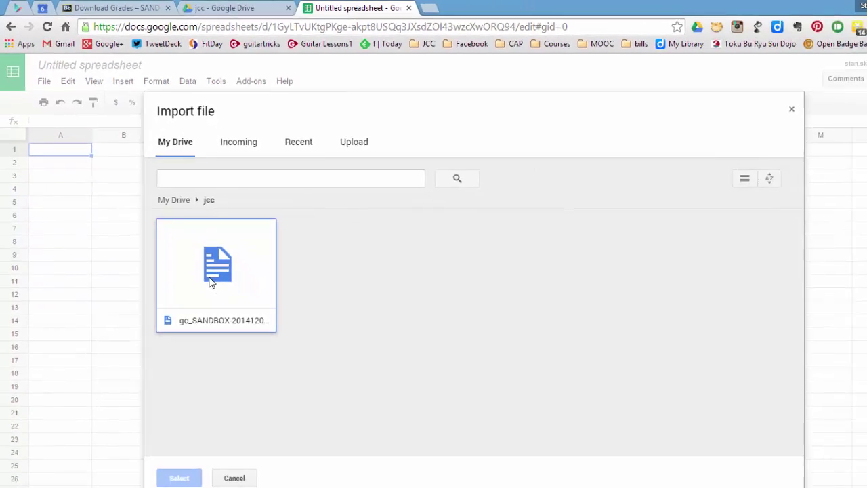
pyautogui.click(211, 282)
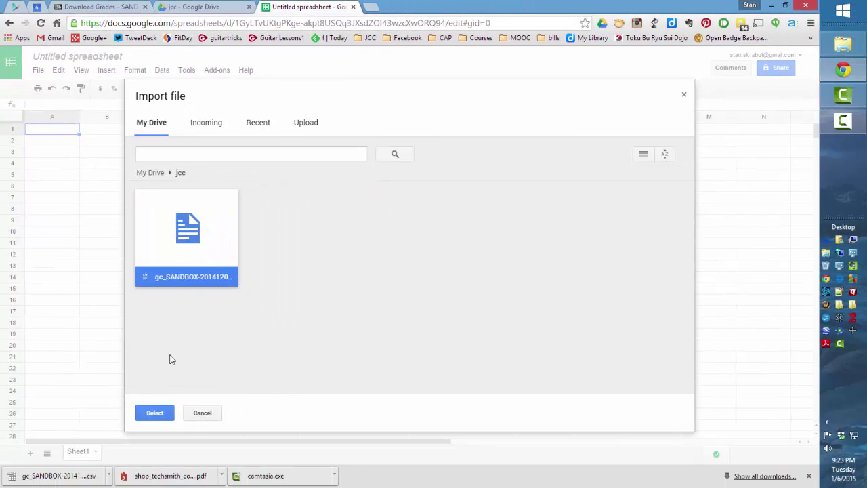
pyautogui.click(154, 412)
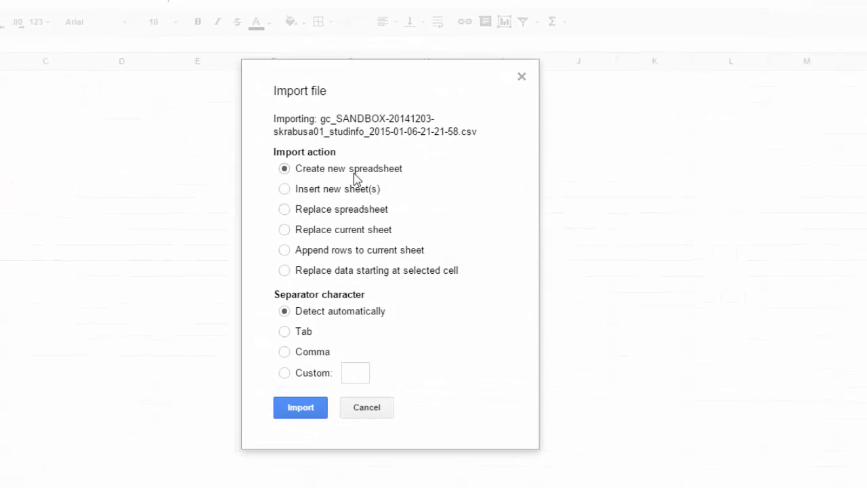
# Import the CSV with the Insert new sheet(s) action and Comma as the separator character
pyautogui.click(287, 189)
pyautogui.click(287, 351)
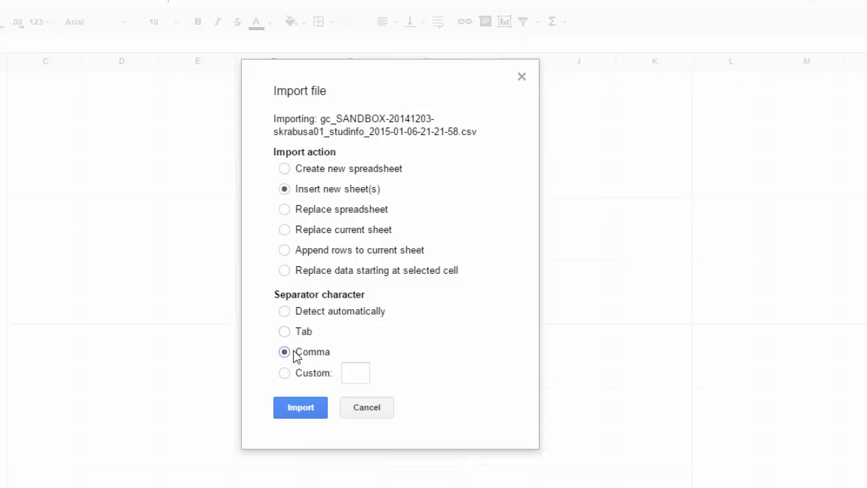
pyautogui.click(305, 410)
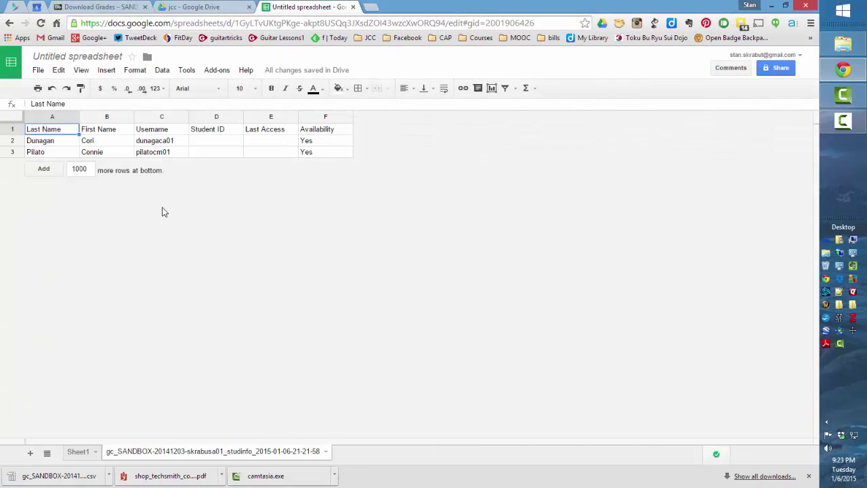
# Insert one column right of Availability, and insert seven more to the right using columns A through G as the selection
pyautogui.click(373, 123)
pyautogui.rightClick(327, 118)
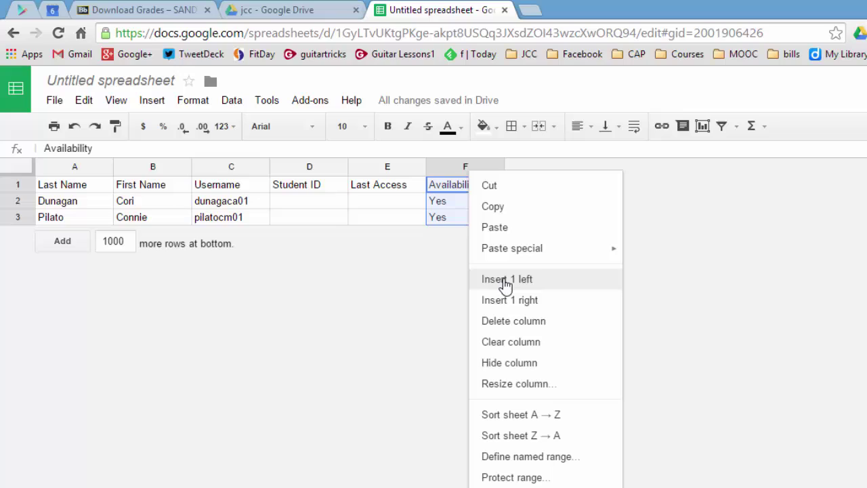
pyautogui.click(513, 300)
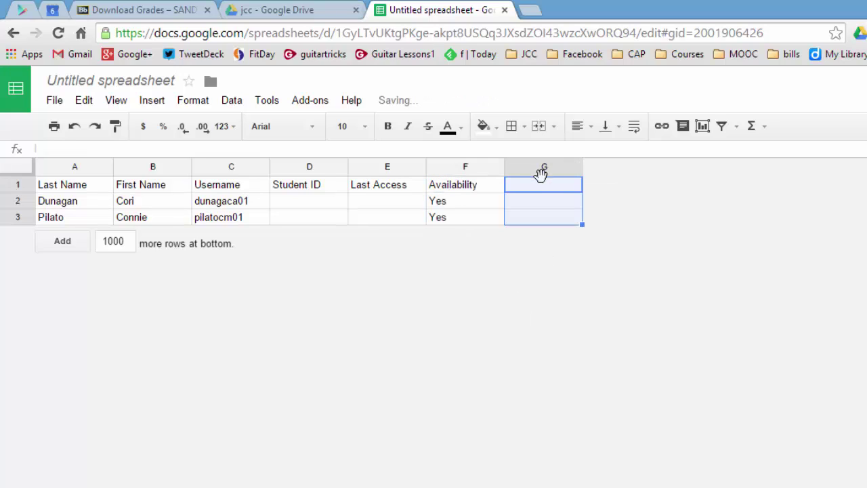
pyautogui.click(75, 168)
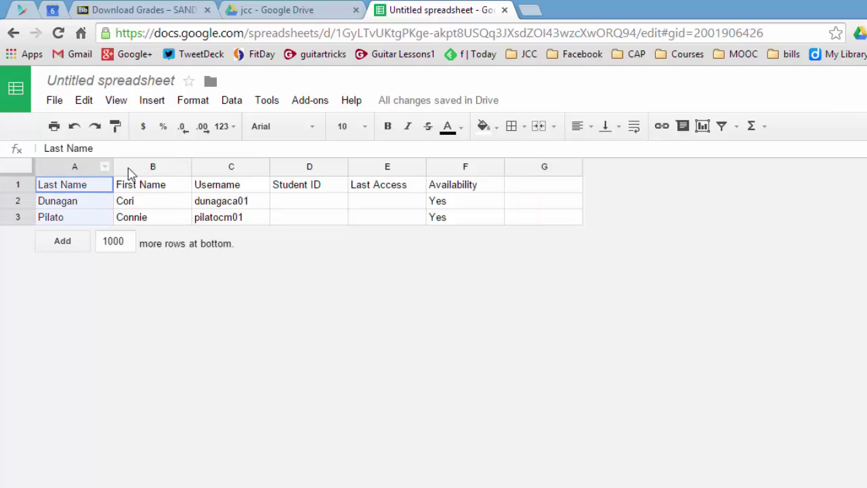
pyautogui.moveTo(130, 174); pyautogui.dragTo(538, 169)
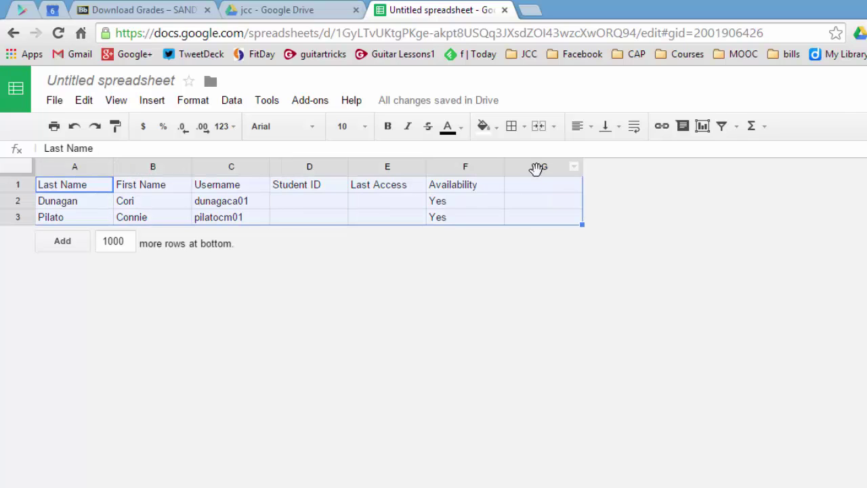
pyautogui.rightClick(536, 169)
pyautogui.click(590, 300)
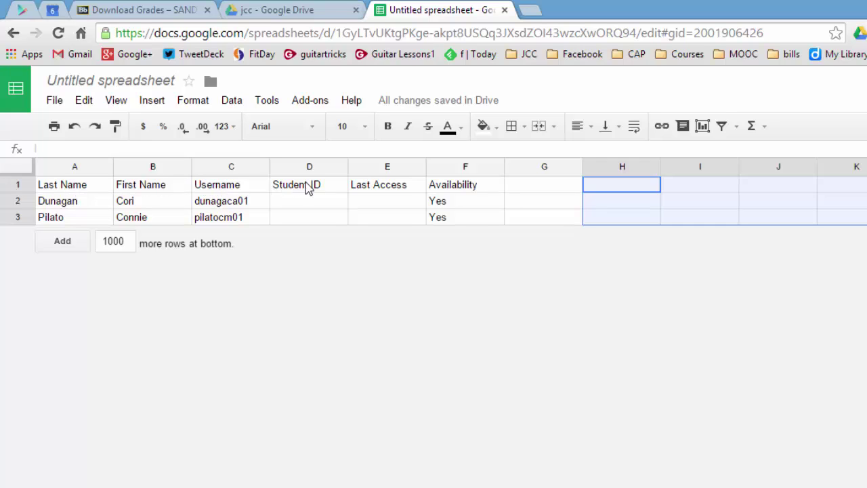
# Clear the Student ID, Last Access and Availability contents in D1:F3, and enter 6-Jan in D1 and 8 jan in E1
pyautogui.moveTo(307, 188); pyautogui.dragTo(468, 224)
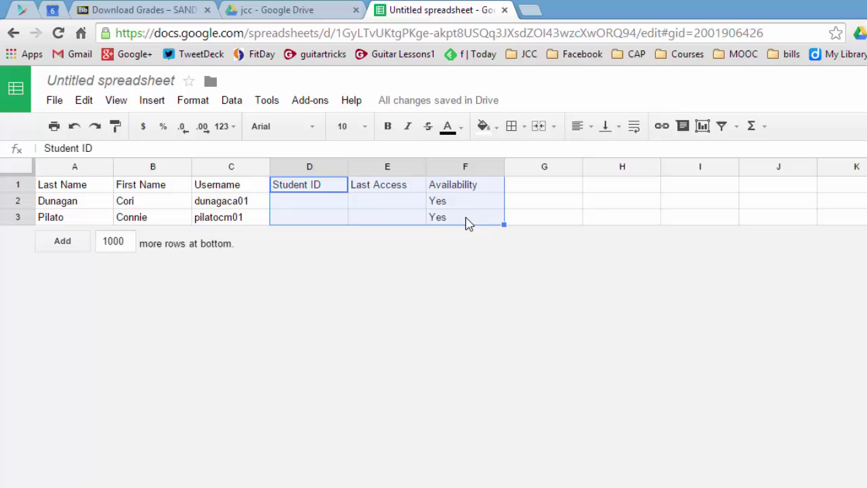
pyautogui.press('Delete')
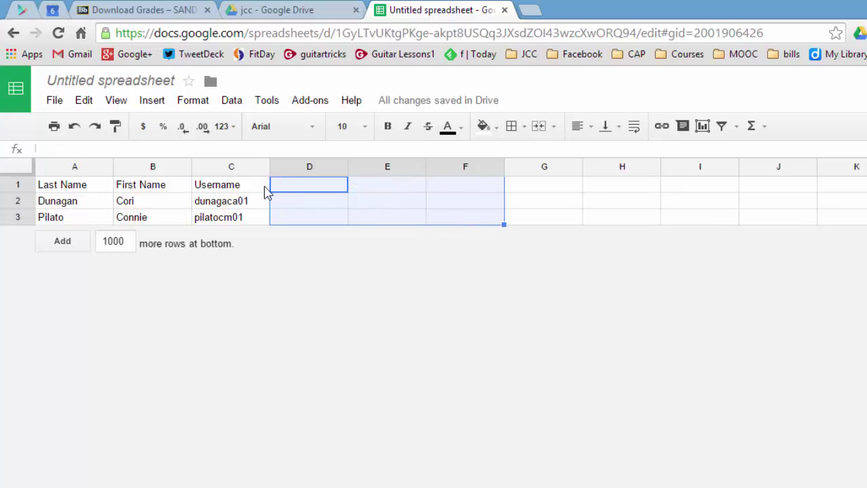
pyautogui.click(299, 193)
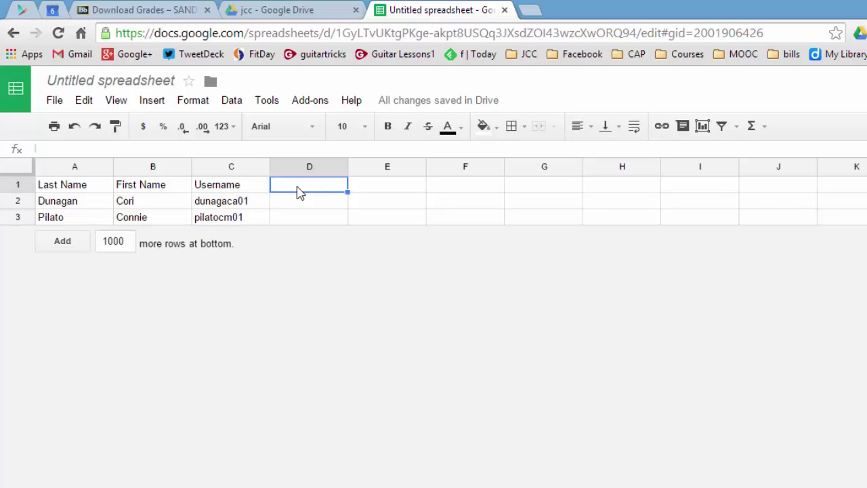
pyautogui.write('6-Jan')
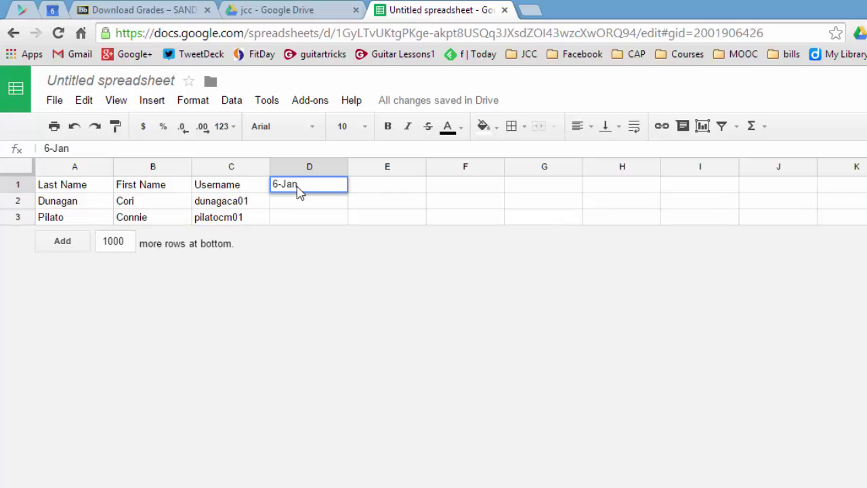
pyautogui.press('Tab')
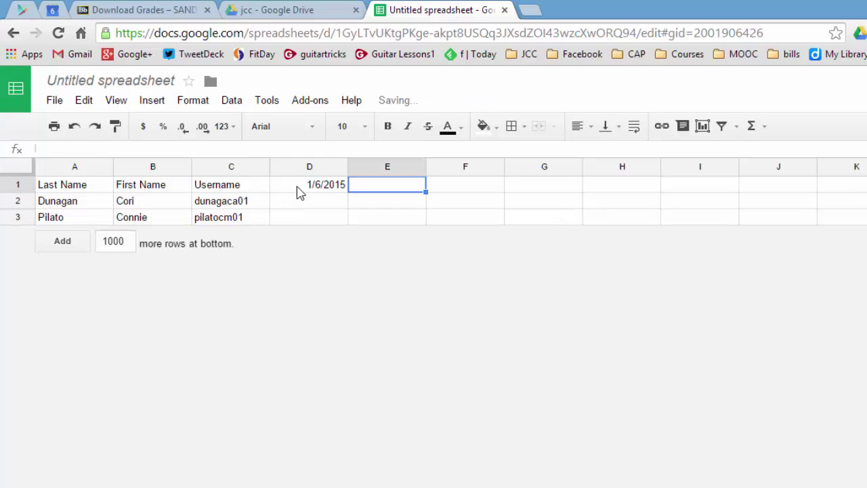
pyautogui.write('8')
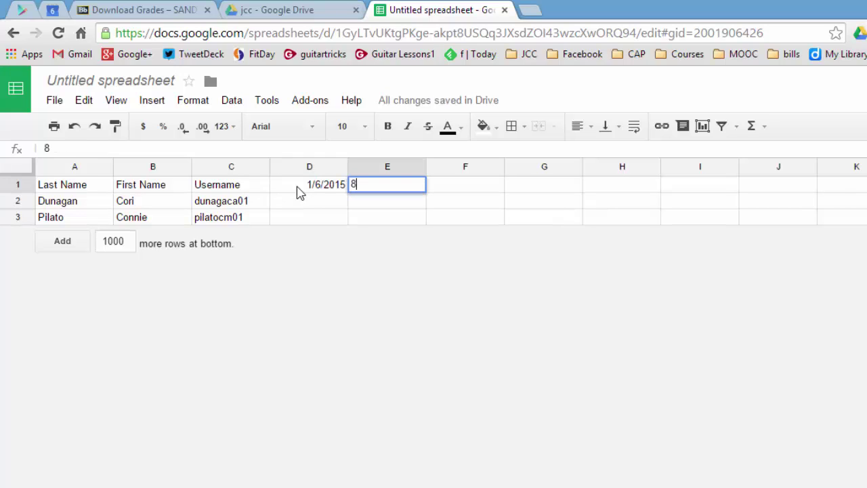
pyautogui.write(' jan')
pyautogui.press('Return')
# Extend the two dates as a series across row 1 through column N, and apply the 5-Aug style date format to them
pyautogui.moveTo(331, 184); pyautogui.dragTo(857, 196)
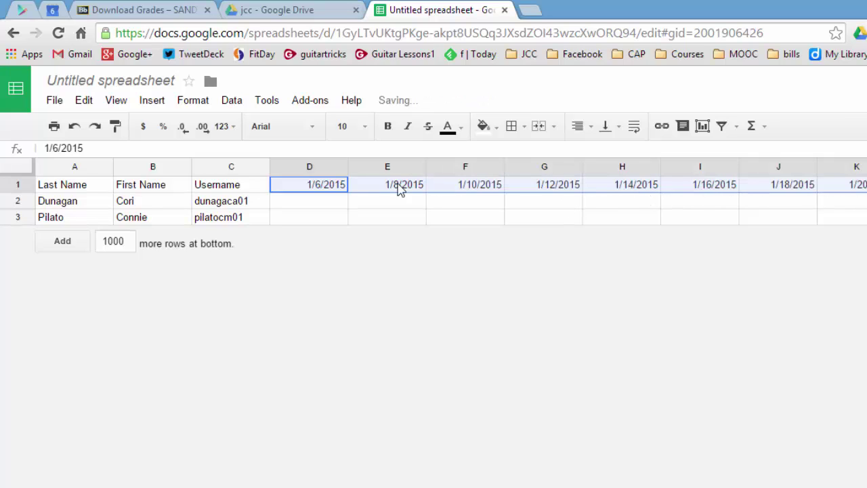
pyautogui.click(191, 105)
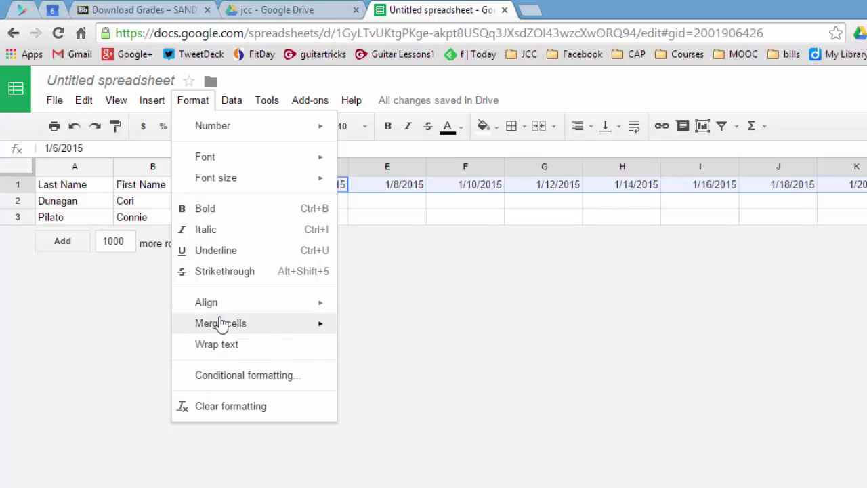
pyautogui.moveTo(219, 313)
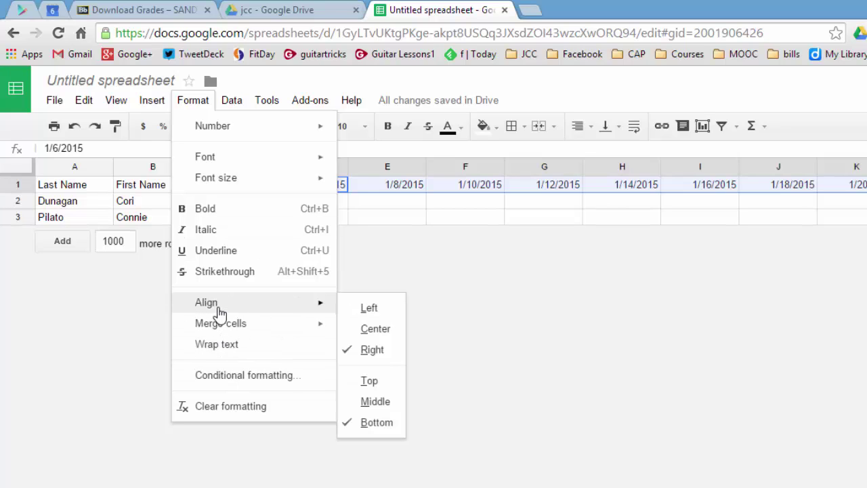
pyautogui.moveTo(269, 129)
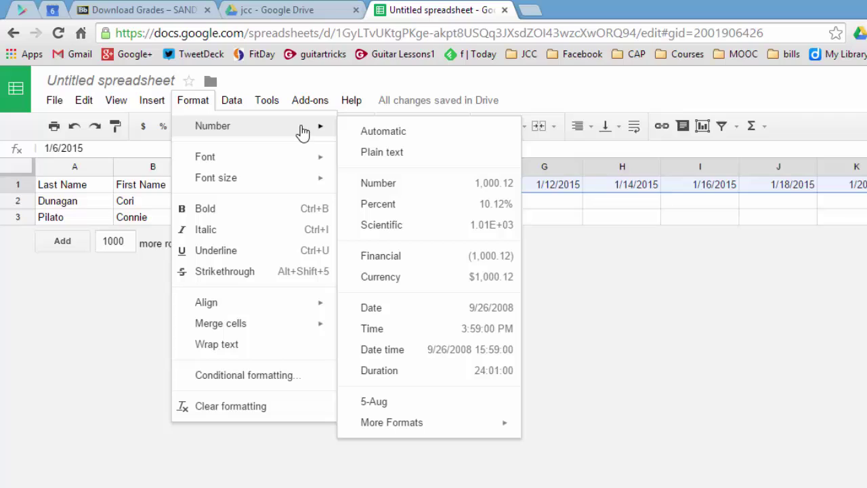
pyautogui.click(381, 403)
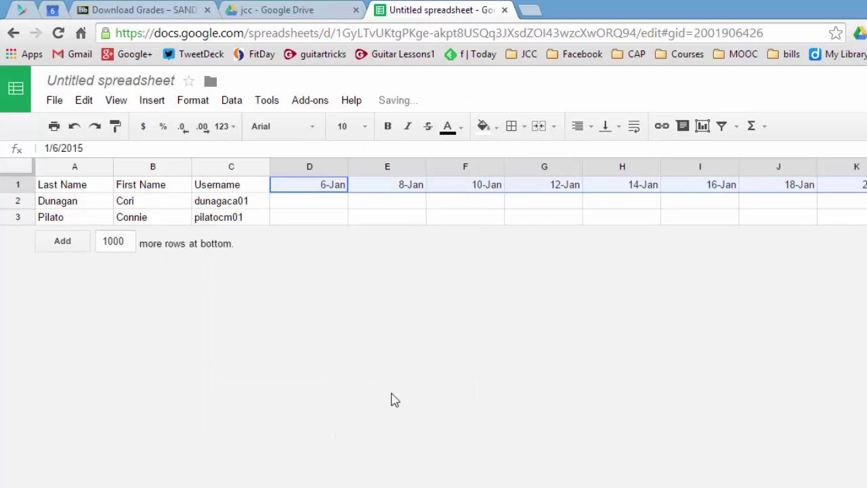
# Auto-fit the width of all columns in the sheet to their contents
pyautogui.click(22, 168)
pyautogui.doubleClick(112, 167)
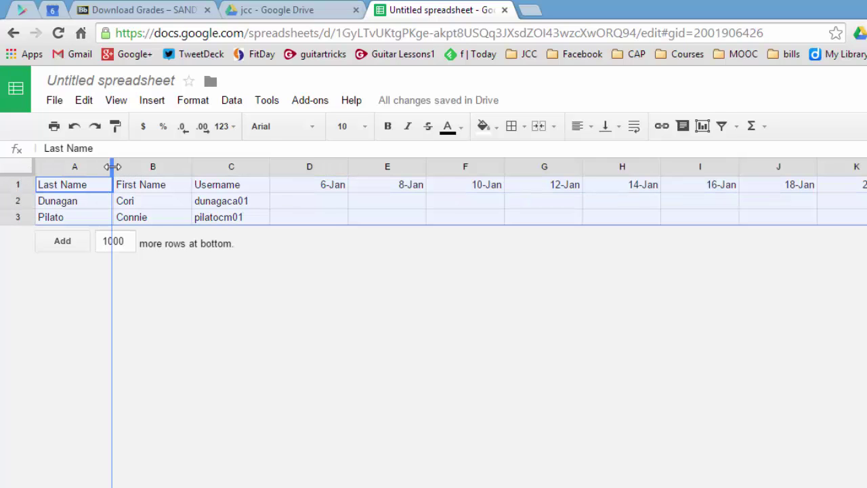
pyautogui.click(399, 205)
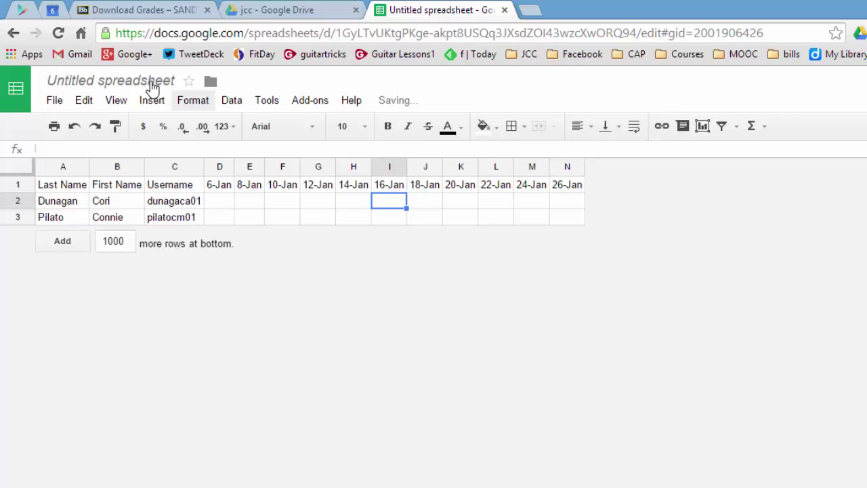
# Rename the spreadsheet as Sandbox Attendance Roster
pyautogui.click(127, 82)
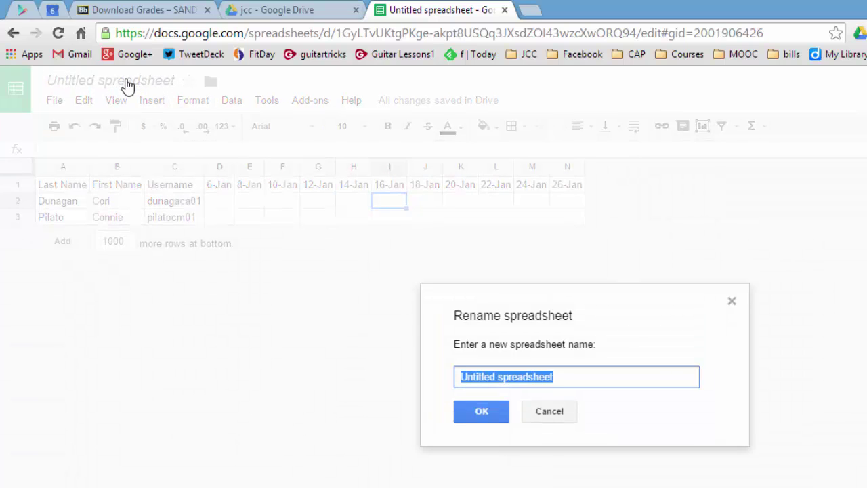
pyautogui.write('Sandbox')
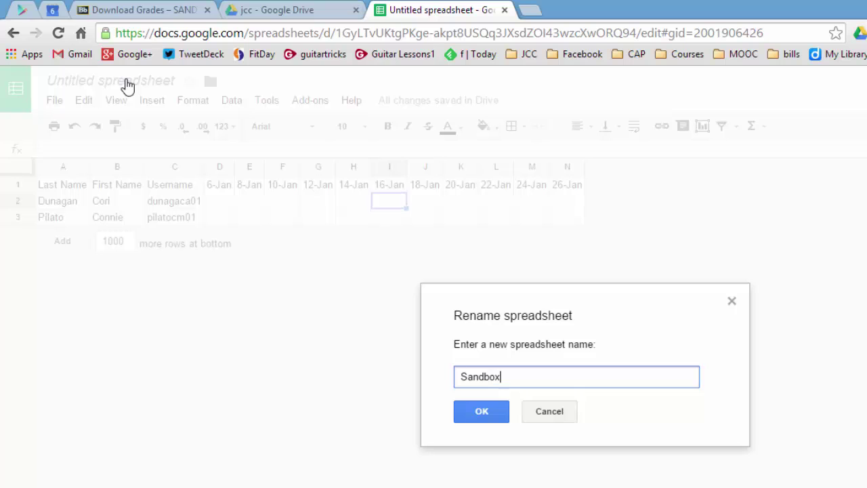
pyautogui.write(' Attendance Ro')
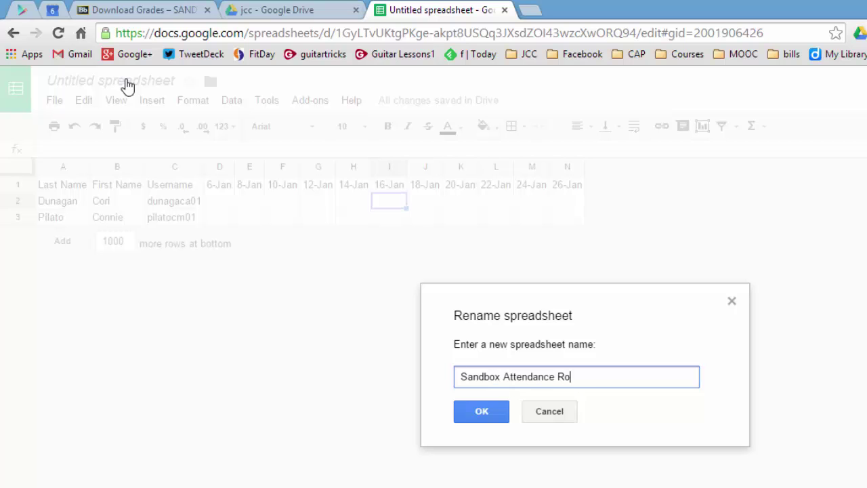
pyautogui.write('ster')
pyautogui.click(486, 414)
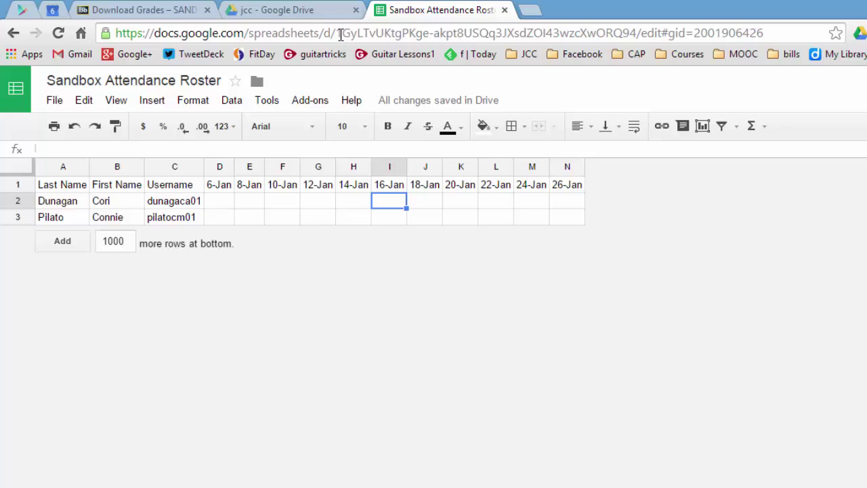
# Copy the spreadsheet's web address up to and including /edit, leaving out the gid part
pyautogui.moveTo(116, 33); pyautogui.dragTo(662, 35)
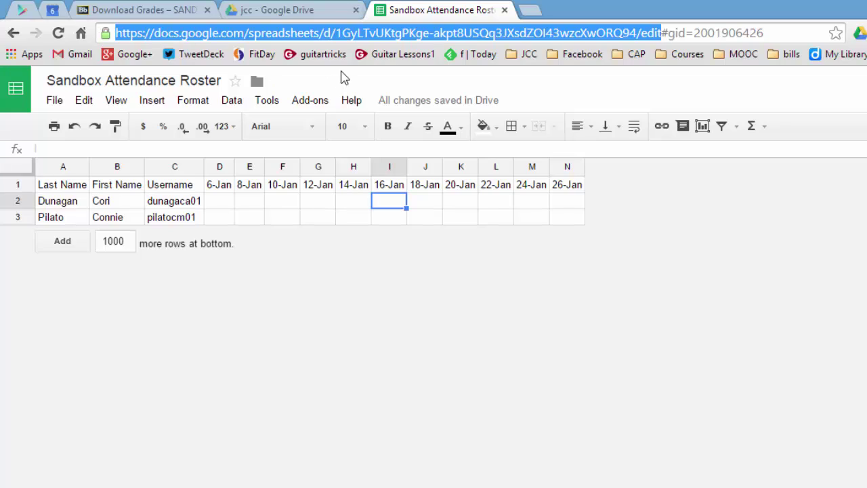
pyautogui.rightClick(330, 32)
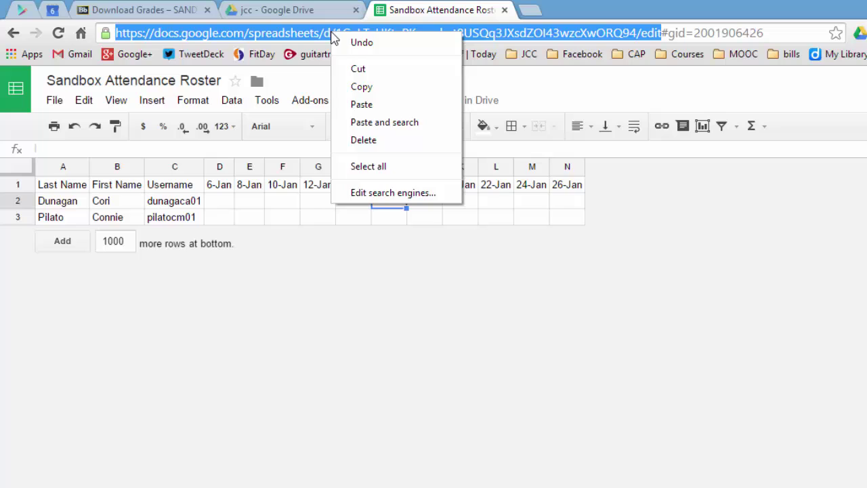
pyautogui.click(361, 86)
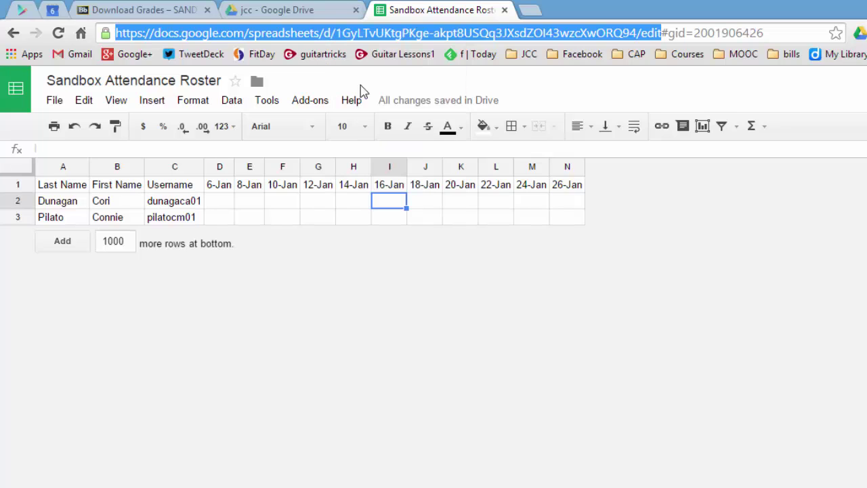
# Switch to Blackboard and start a new course menu web link named Attendance Roster
pyautogui.click(155, 12)
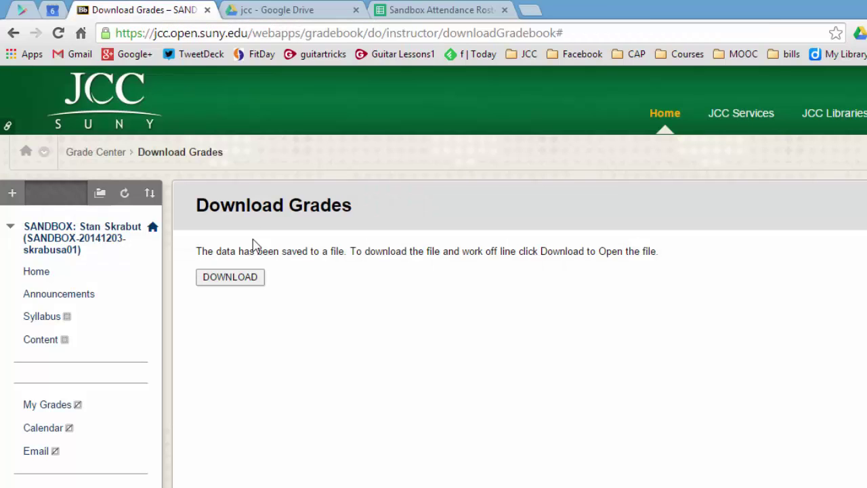
pyautogui.click(13, 194)
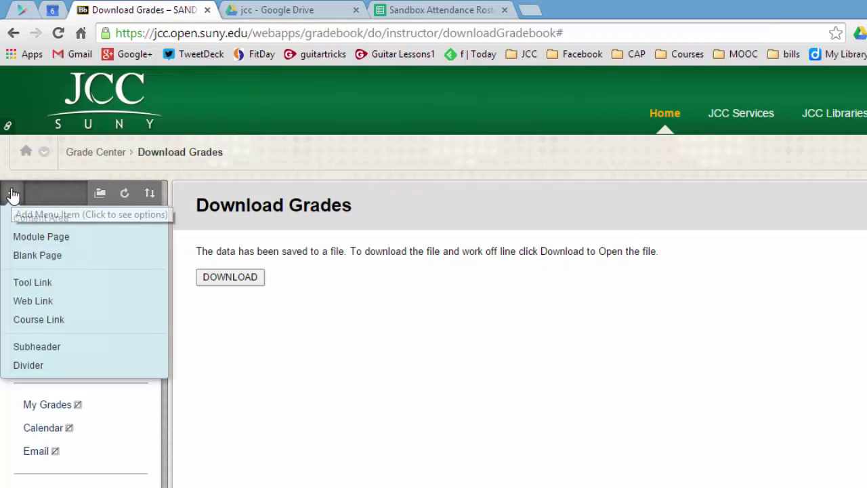
pyautogui.click(12, 193)
pyautogui.click(13, 196)
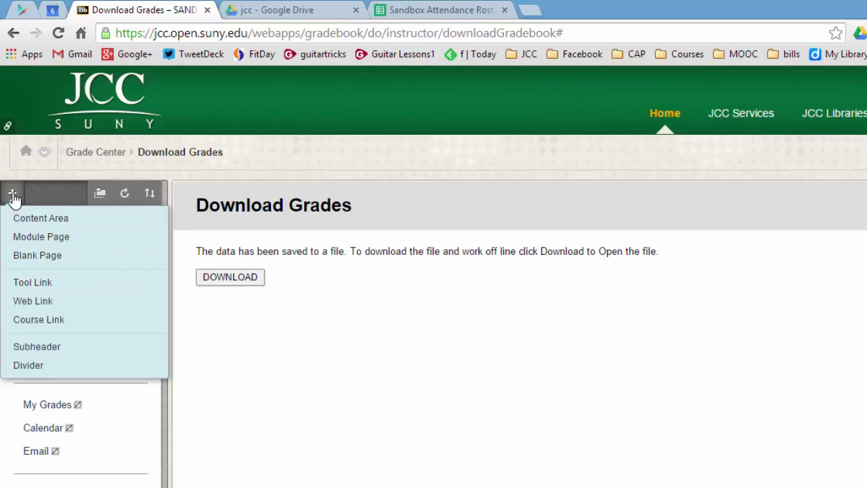
pyautogui.click(32, 301)
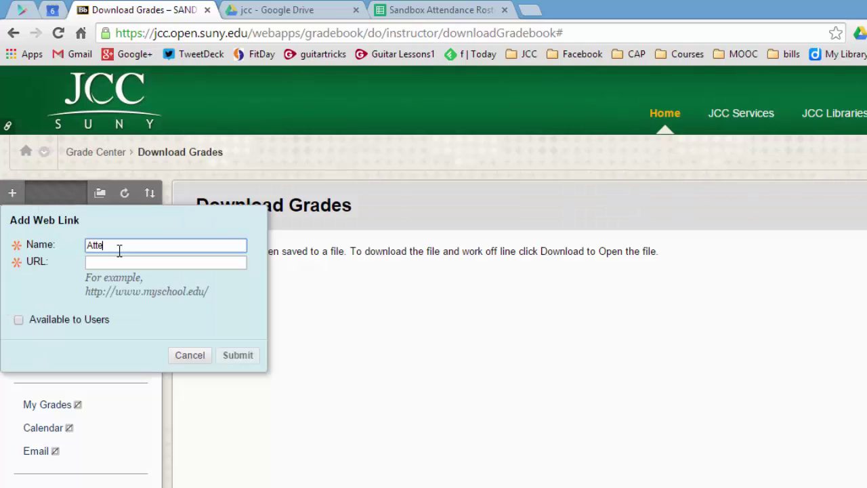
pyautogui.write('Attendance Rost')
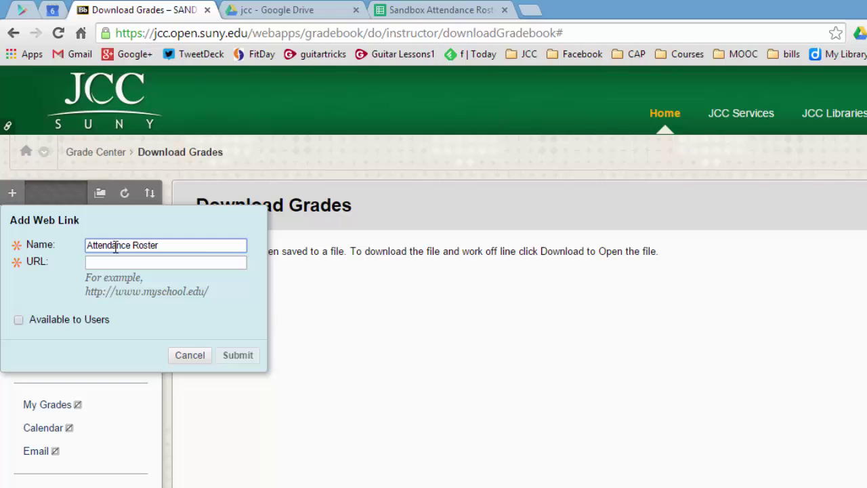
pyautogui.write('er')
# Paste the copied spreadsheet address as the link's URL, submit it, and move Attendance Roster directly below Home in the course menu
pyautogui.click(105, 262)
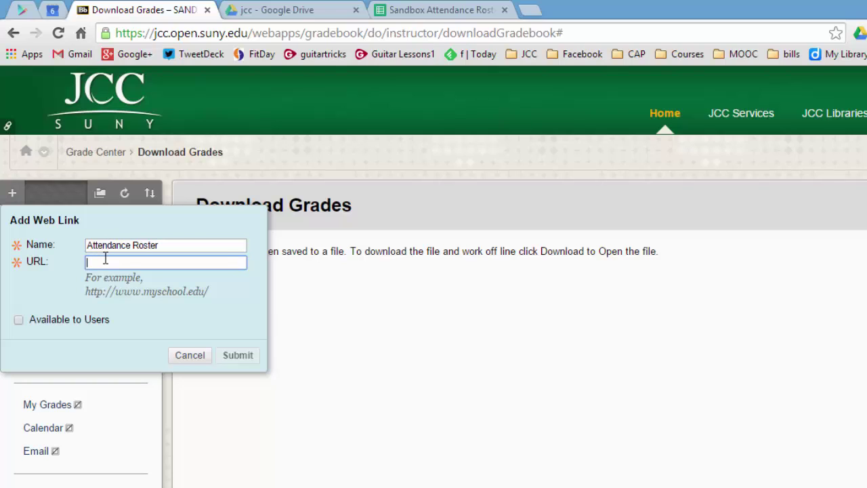
pyautogui.hotkey('ctrl', 'v')
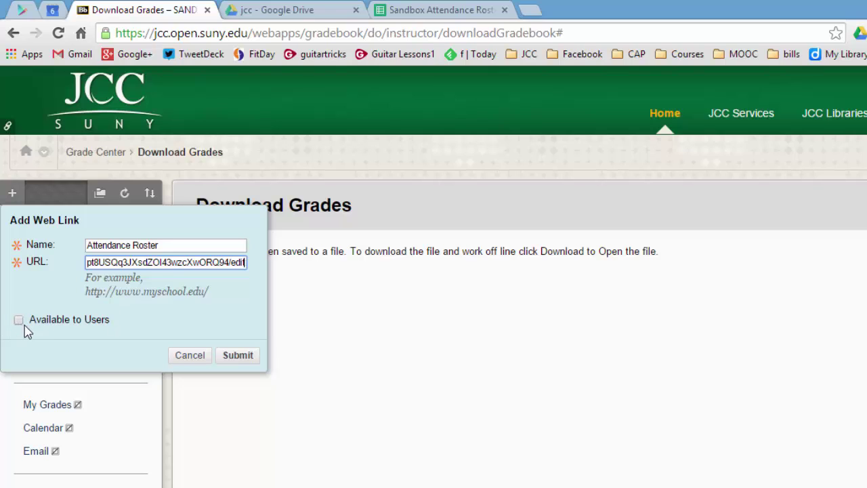
pyautogui.click(245, 359)
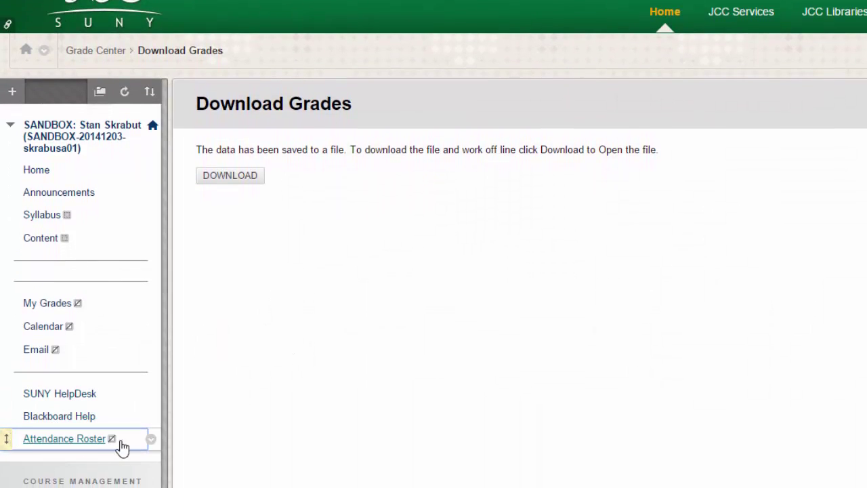
pyautogui.moveTo(6, 436); pyautogui.dragTo(4, 188)
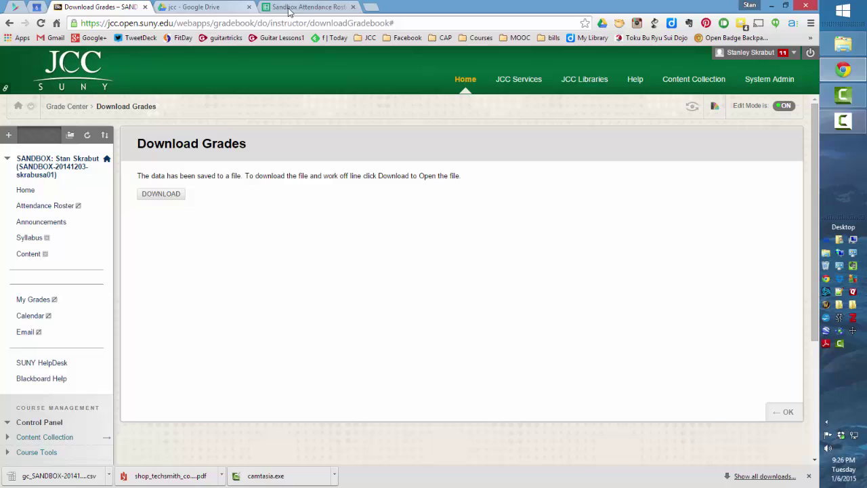
# Close the spreadsheet and Google Drive browser tabs, and open the roster through the Attendance Roster link in the course menu
pyautogui.click(353, 7)
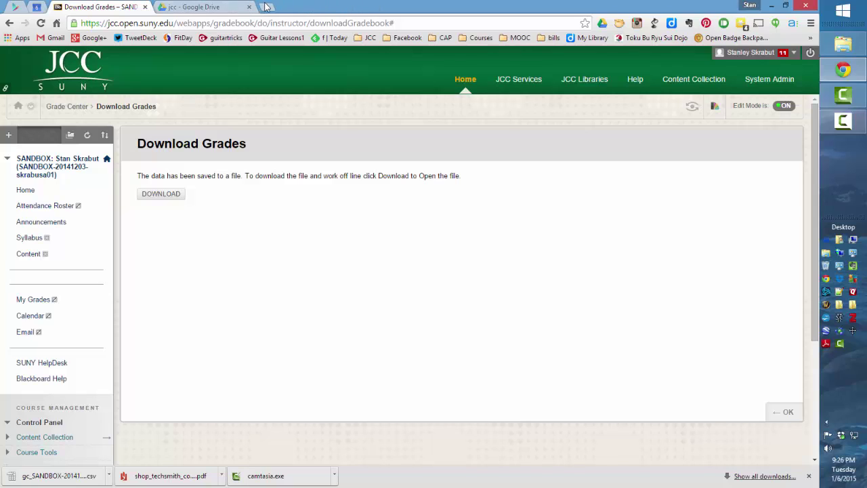
pyautogui.click(249, 7)
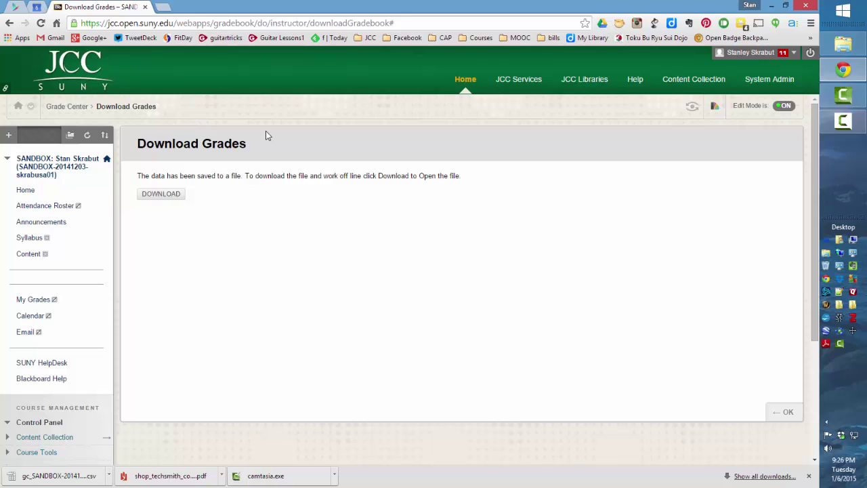
pyautogui.click(38, 206)
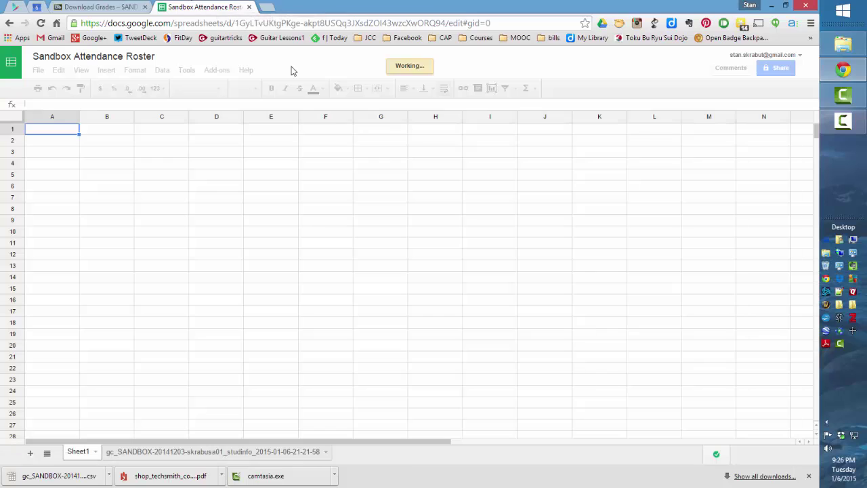
# Delete the empty Sheet1 from the roster workbook, keeping the sheet with the imported student list
pyautogui.click(166, 450)
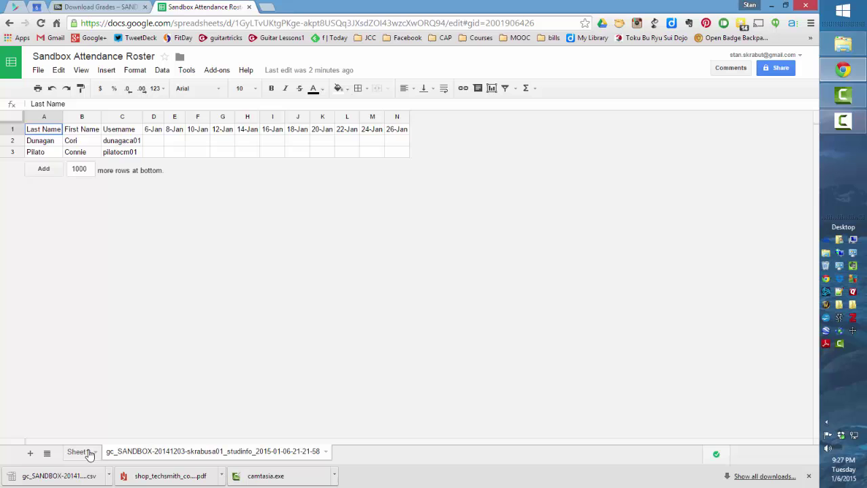
pyautogui.rightClick(82, 454)
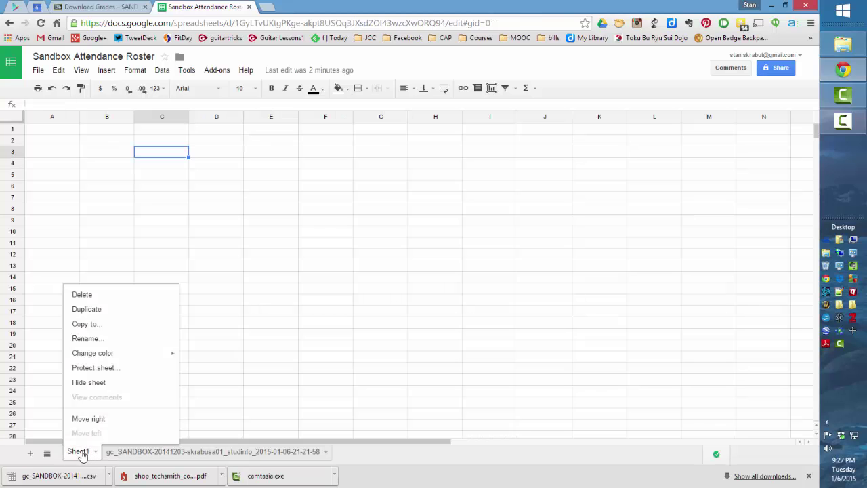
pyautogui.click(85, 295)
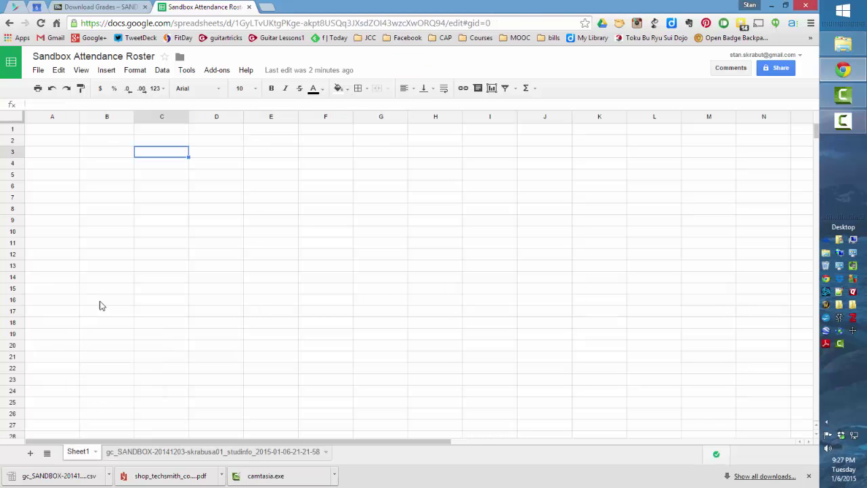
pyautogui.click(297, 280)
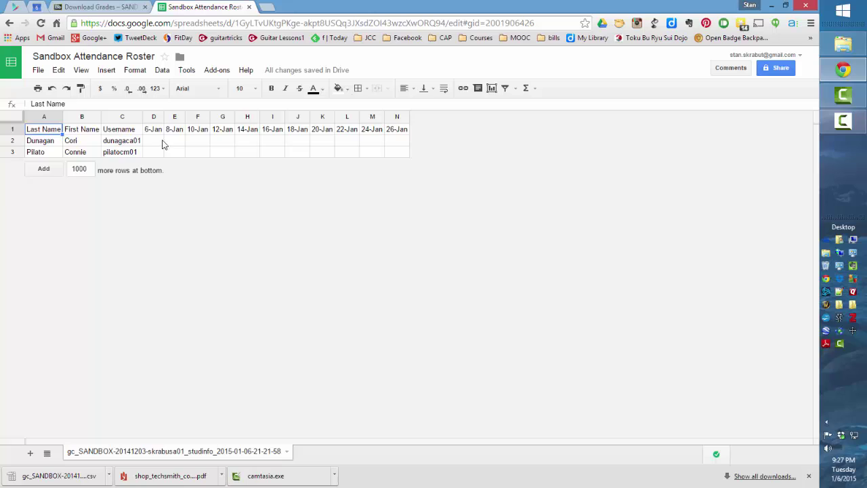
# Record the 6-Jan attendance with 1 for the student in row 2 and 0 for the student in row 3
pyautogui.click(155, 143)
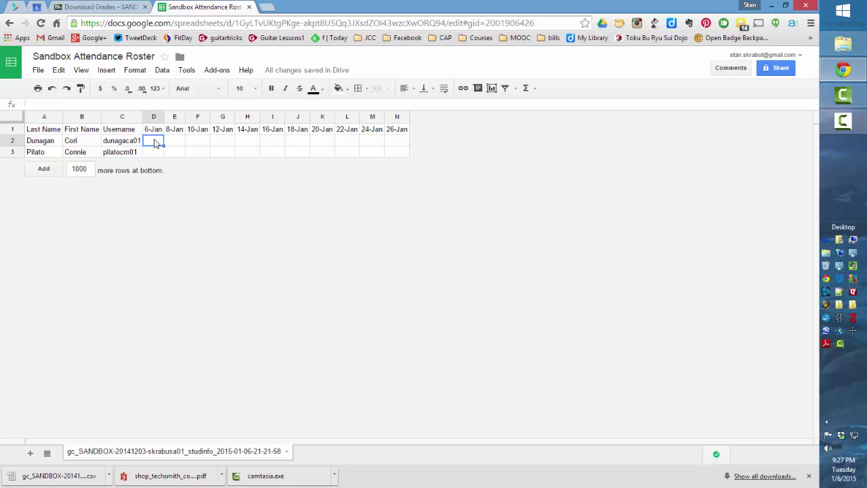
pyautogui.write('1')
pyautogui.press('Return')
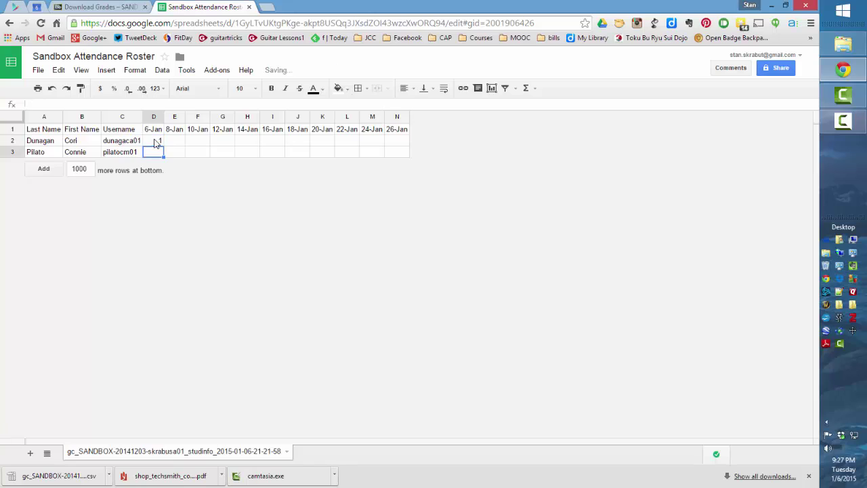
pyautogui.write('0')
pyautogui.press('Tab')
pyautogui.press('Up')
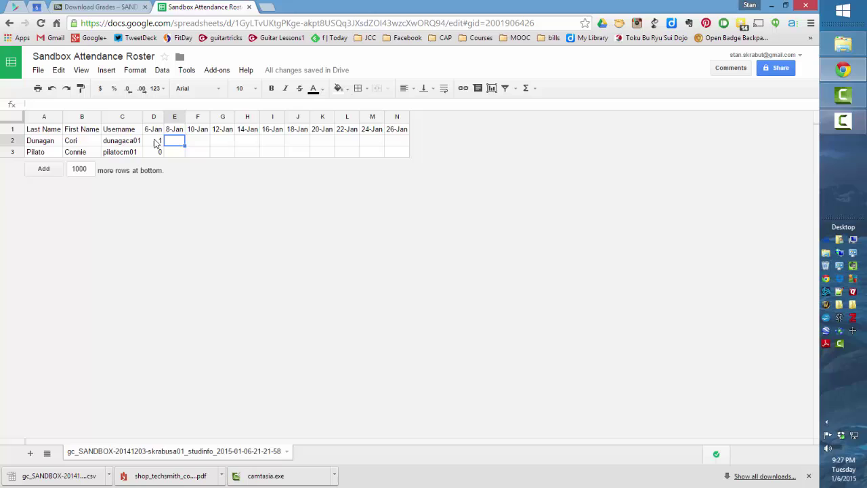
# Mark both students with x in the 8-Jan column
pyautogui.write('x')
pyautogui.press('Return')
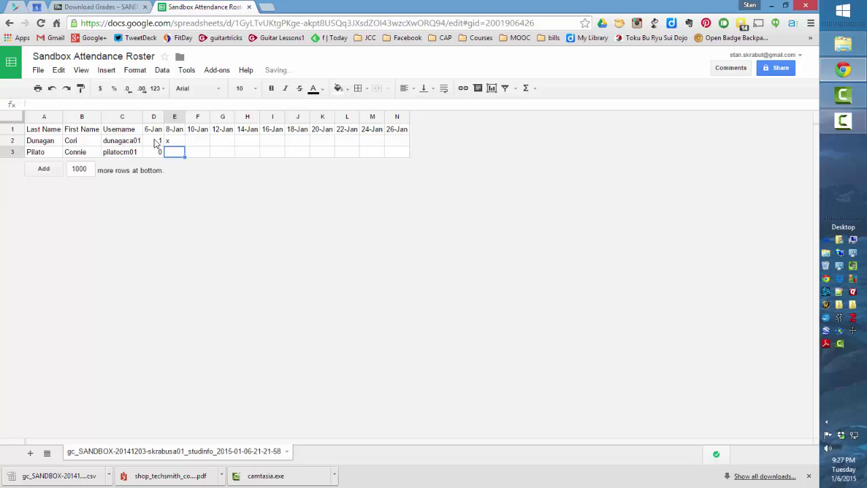
pyautogui.write('x')
pyautogui.press('Tab')
pyautogui.press('Up')
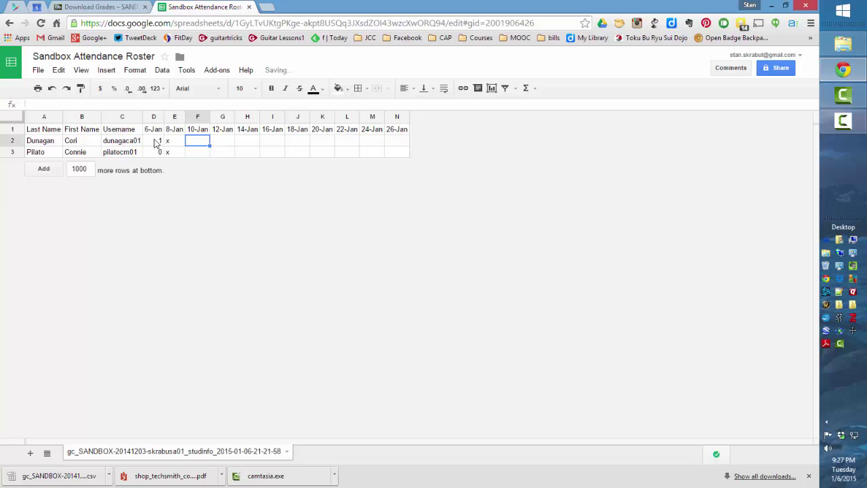
# Enter P for the row 2 student and A for the row 3 student in the 10-Jan column
pyautogui.write('P')
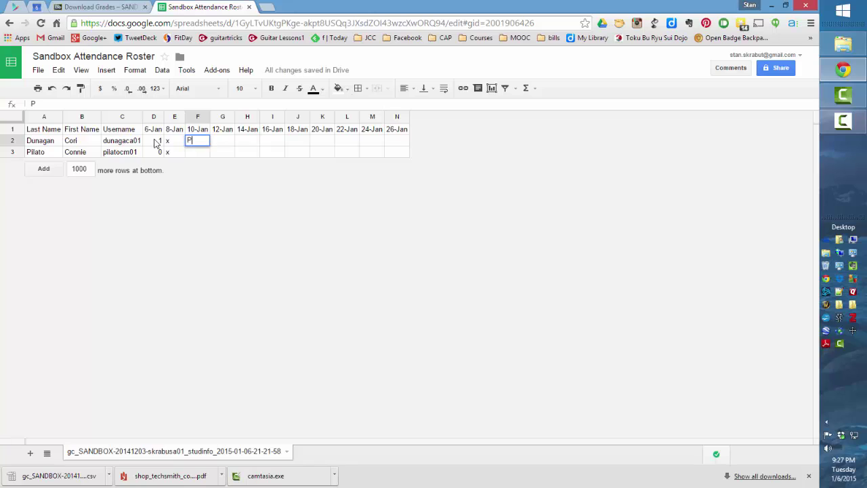
pyautogui.press('Return')
pyautogui.write('A')
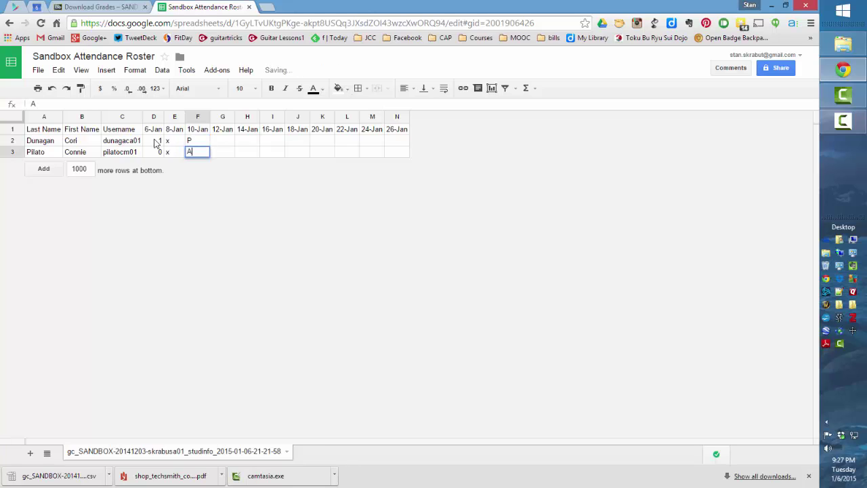
pyautogui.press('Tab')
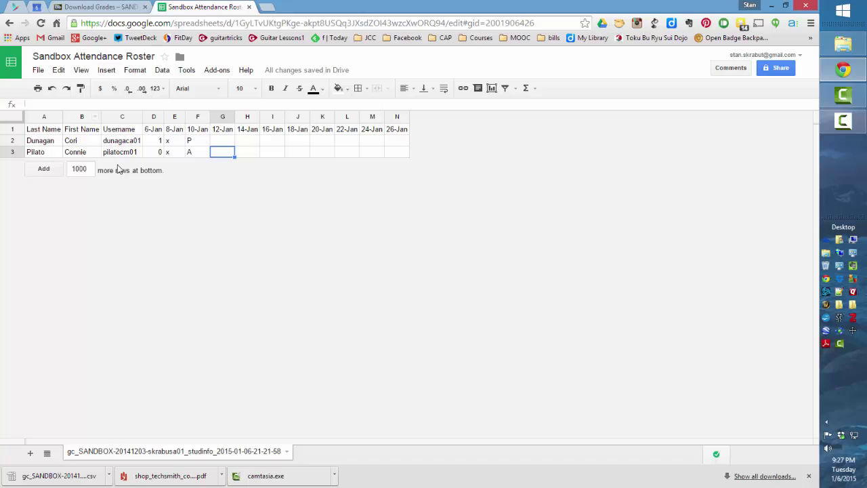
# Close the spreadsheet, reopen it through the Attendance Roster course menu link to check the saved entries, and close it again
pyautogui.click(249, 6)
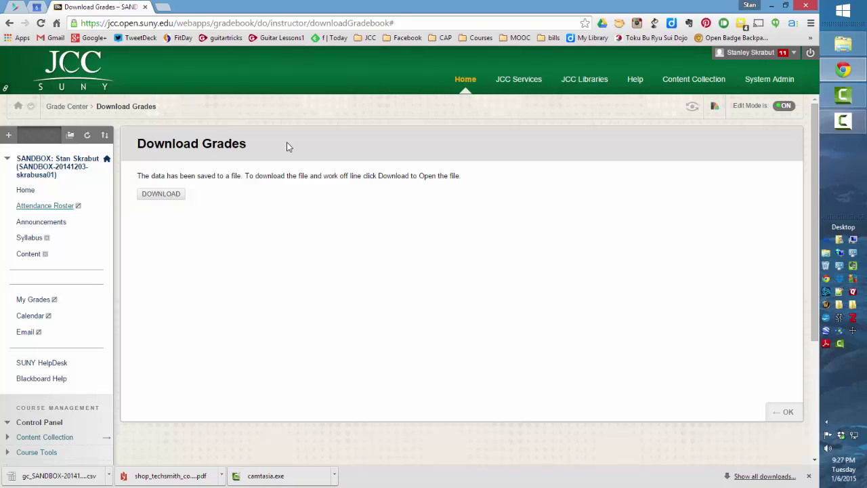
pyautogui.click(29, 211)
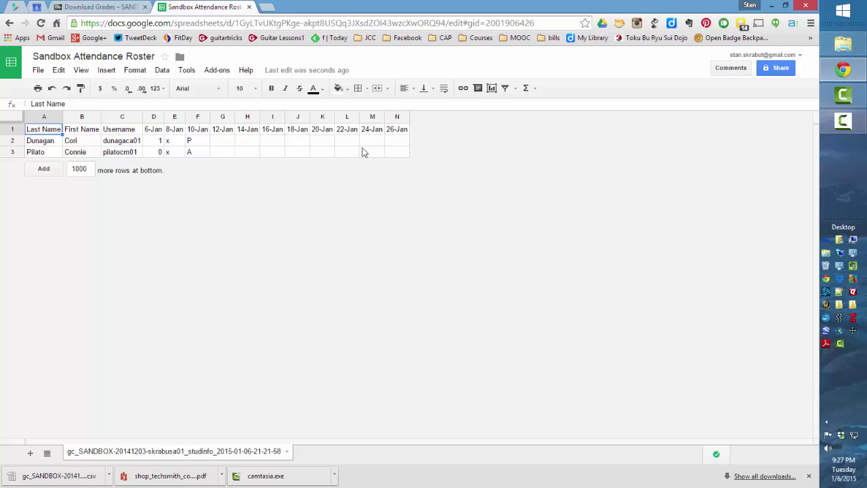
pyautogui.click(248, 7)
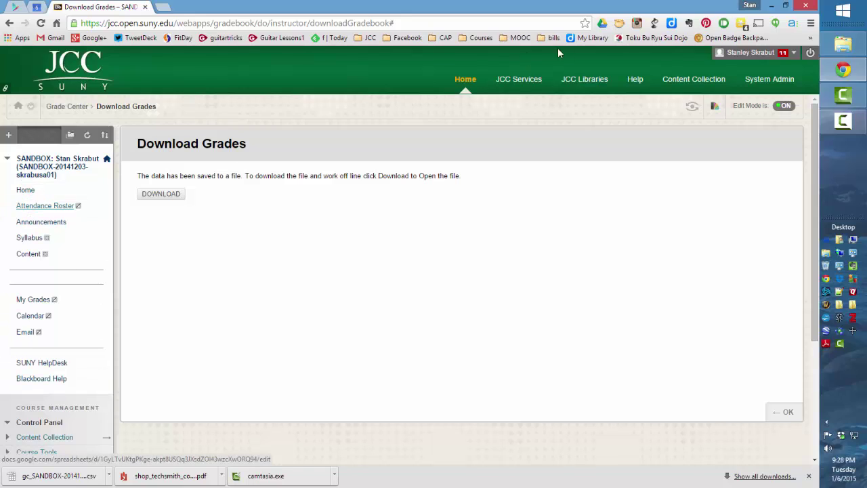
# View the course in student preview to check the course menu for the Attendance Roster link, and exit the preview
pyautogui.click(692, 109)
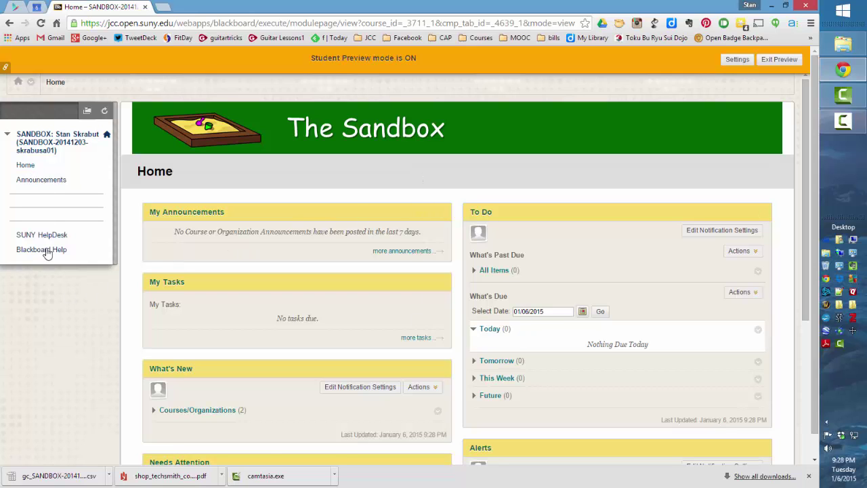
pyautogui.click(779, 59)
pyautogui.click(484, 352)
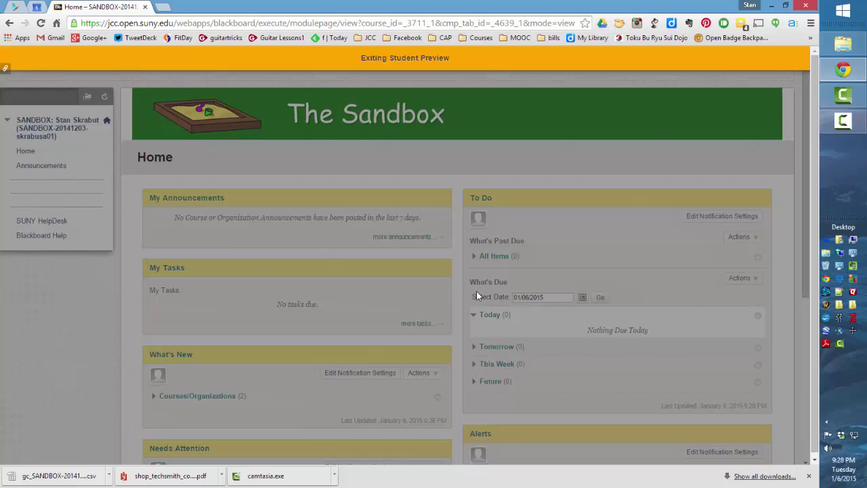